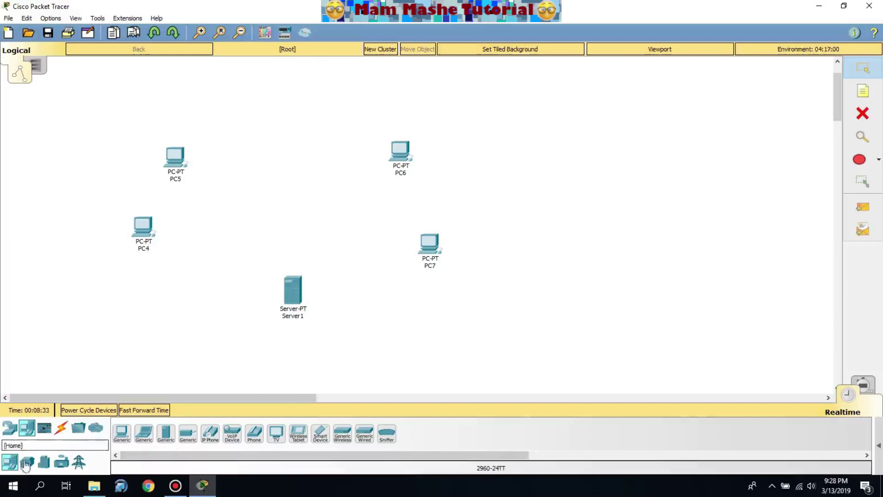
Place a 2960 switch in the workspace between the PCs, above the server
click(9, 427)
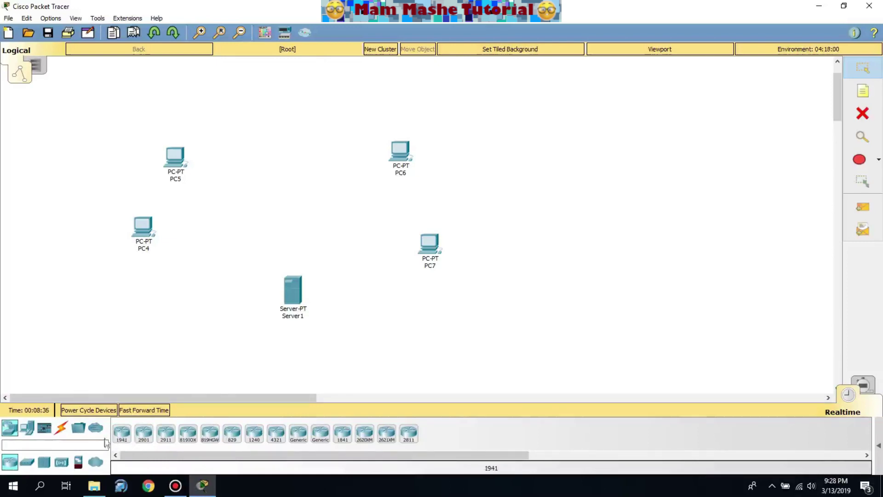
click(27, 462)
drag(119, 440, 285, 218)
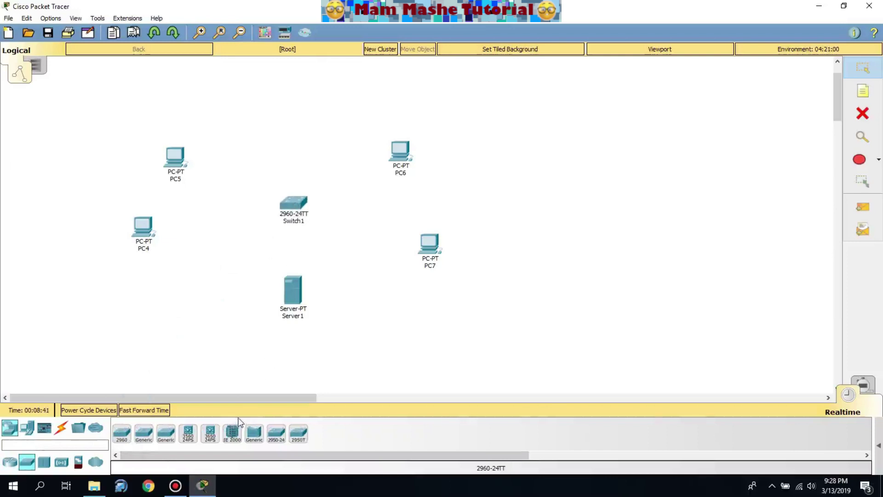
Connect PC4's FastEthernet0 port to the switch's FastEthernet0/1 port with a copper straight-through cable
click(61, 428)
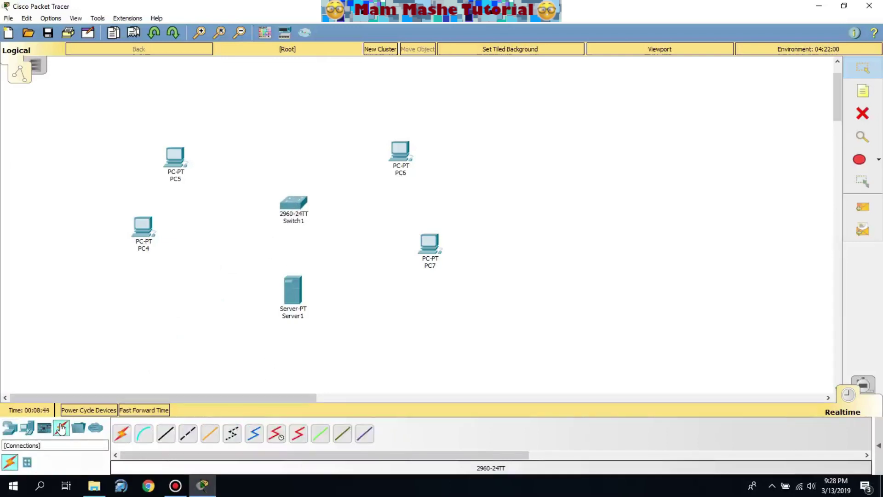
click(165, 437)
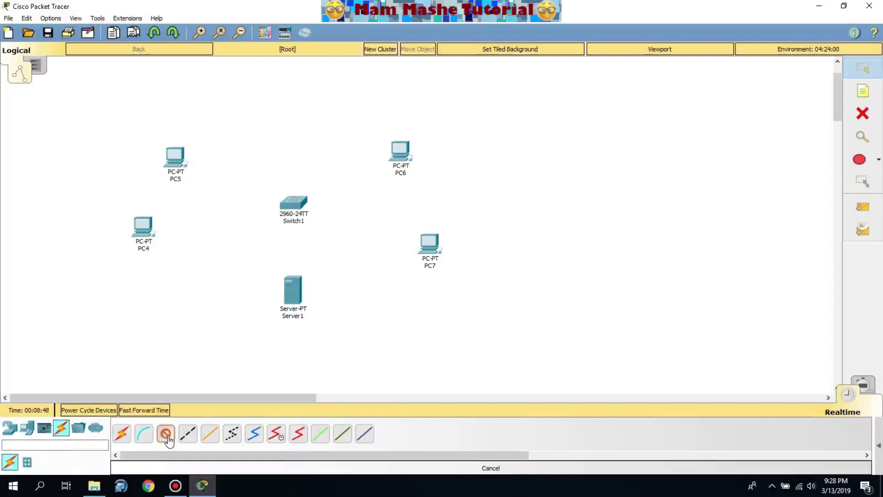
click(139, 229)
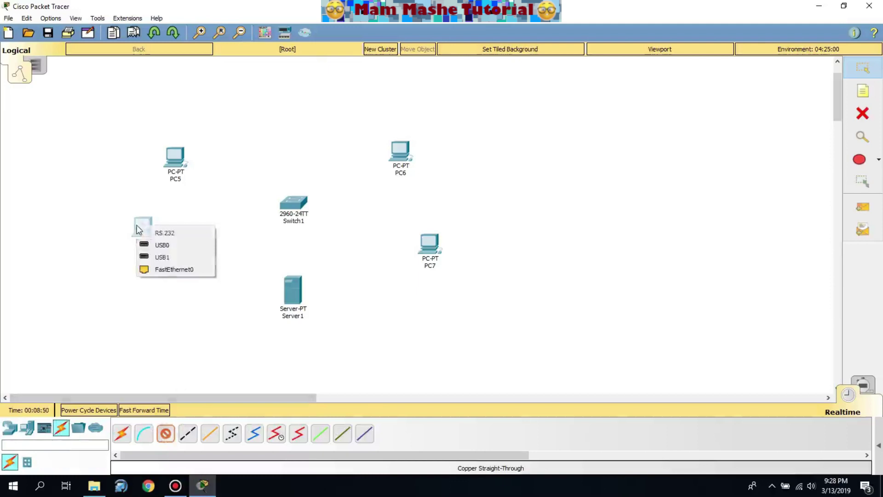
click(166, 269)
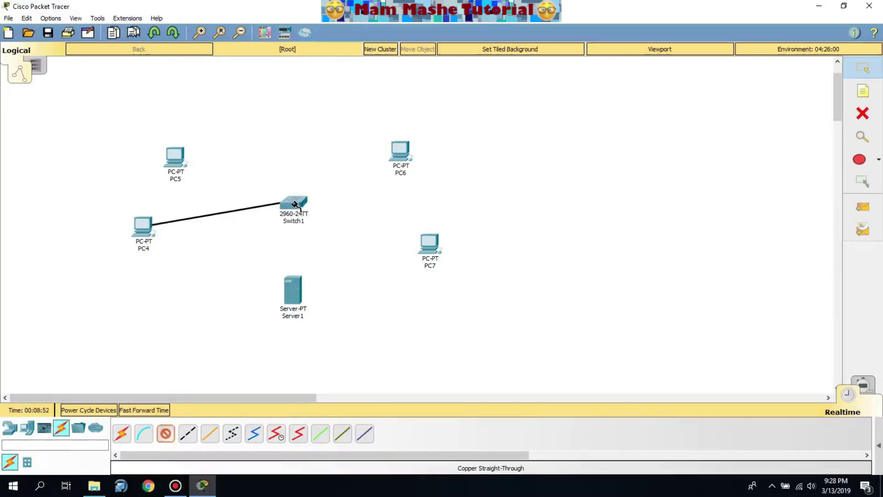
click(295, 205)
click(352, 32)
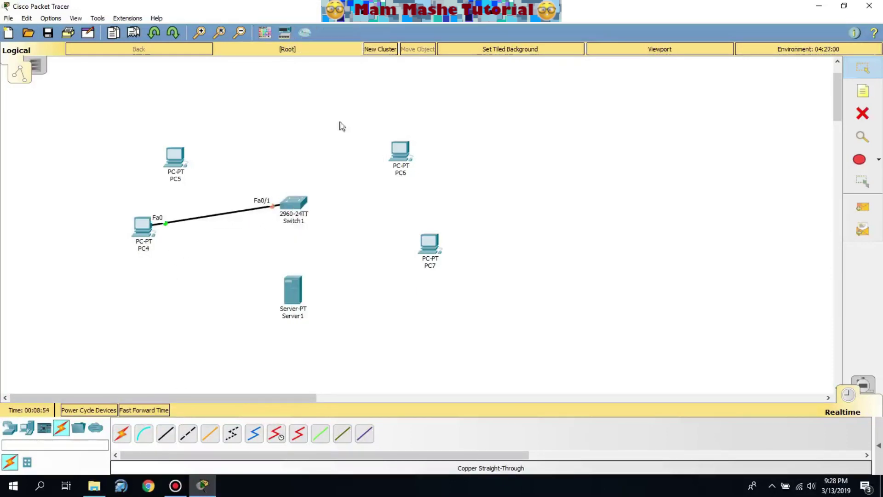
Connect the server's FastEthernet0 port to the switch's FastEthernet0/2 port with a copper straight-through cable
click(166, 439)
click(299, 293)
click(324, 294)
click(296, 204)
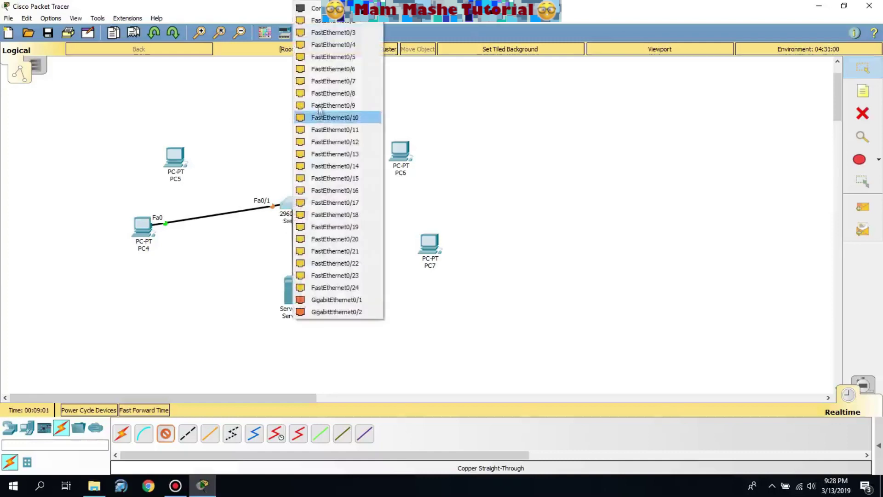
click(341, 22)
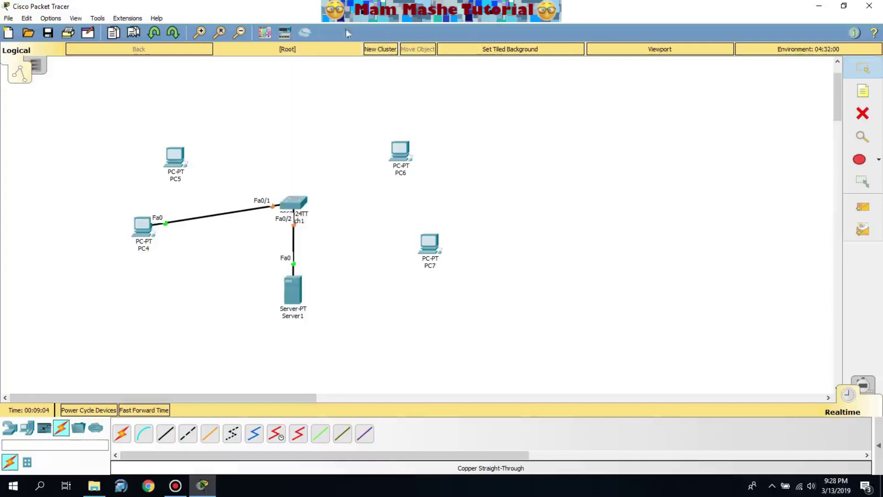
Connect PC7's FastEthernet0 port to the switch's FastEthernet0/3 port with a copper straight-through cable
click(165, 433)
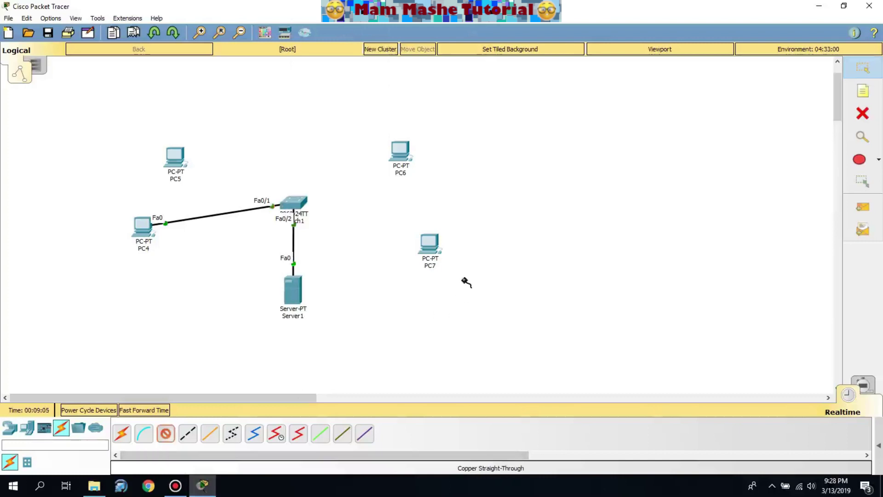
click(437, 243)
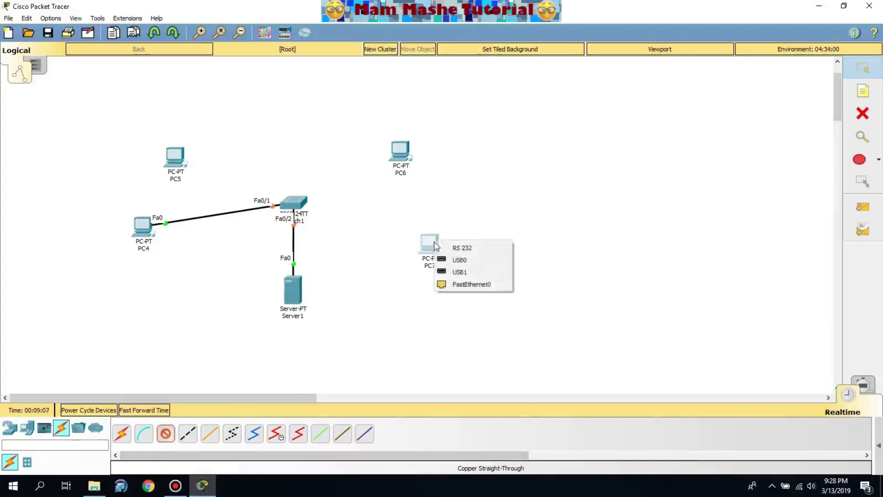
click(462, 285)
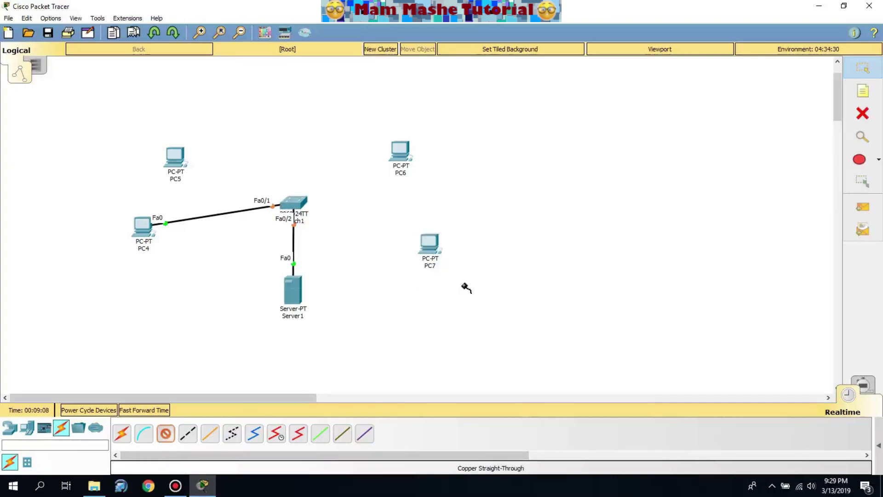
click(294, 202)
click(340, 24)
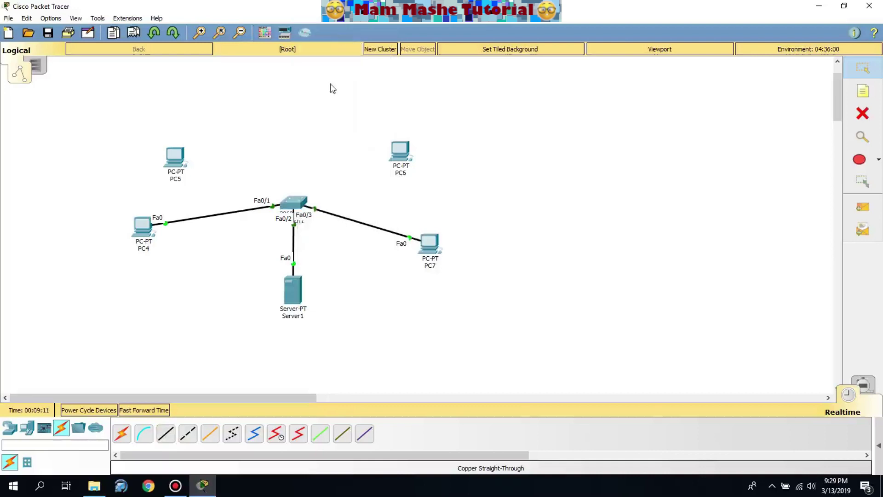
Connect PC6's FastEthernet0 port to the switch's FastEthernet0/4 port with a copper straight-through cable
click(164, 441)
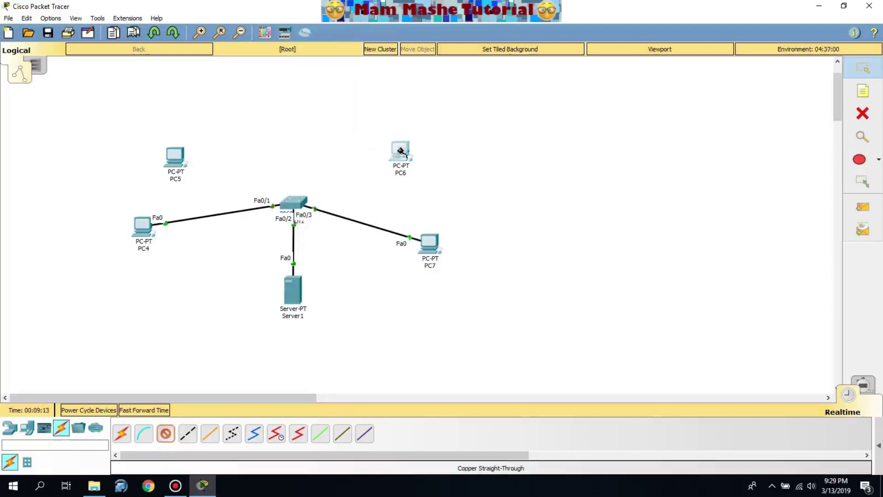
click(401, 151)
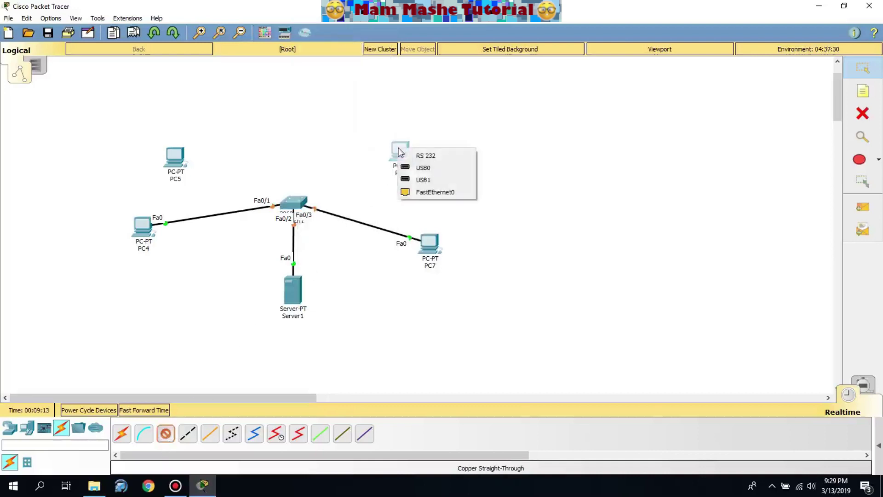
click(428, 192)
click(295, 203)
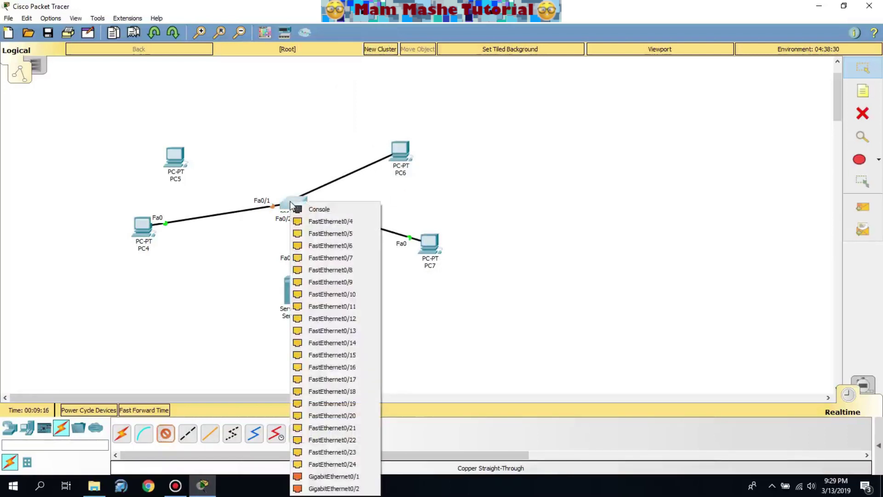
click(324, 223)
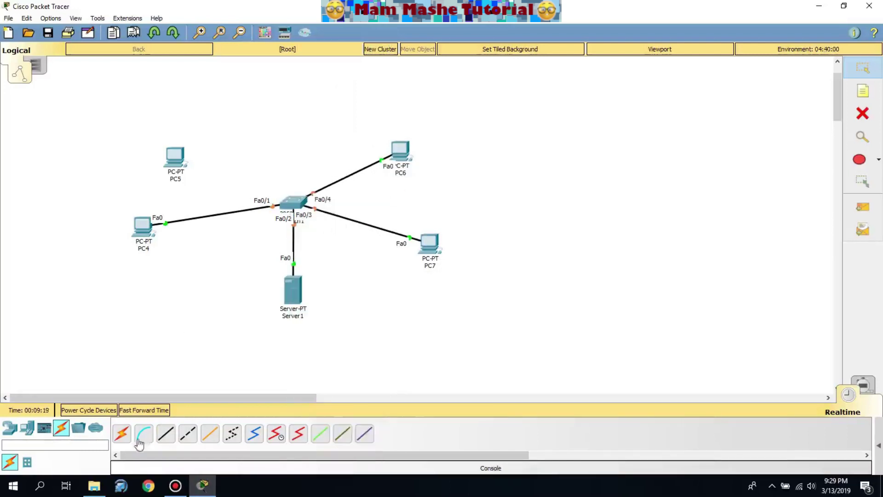
Connect PC5's FastEthernet0 port to the switch's FastEthernet0/5 port with a copper straight-through cable
click(210, 433)
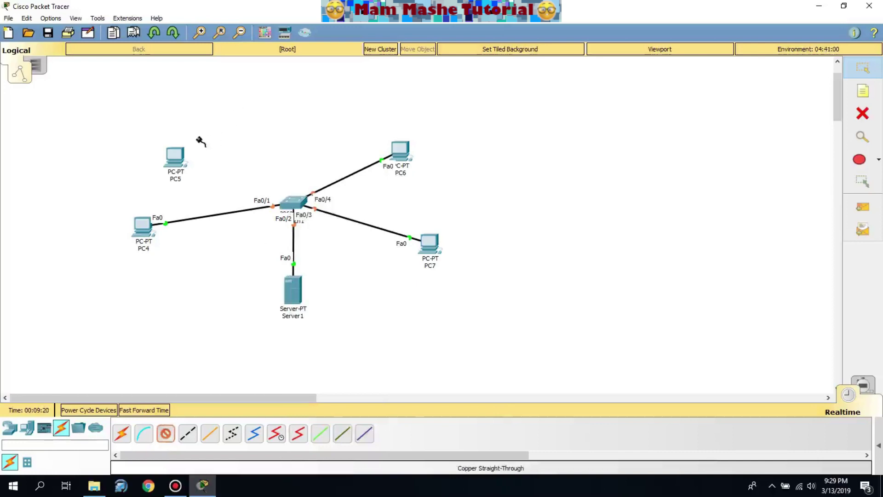
click(179, 152)
click(216, 191)
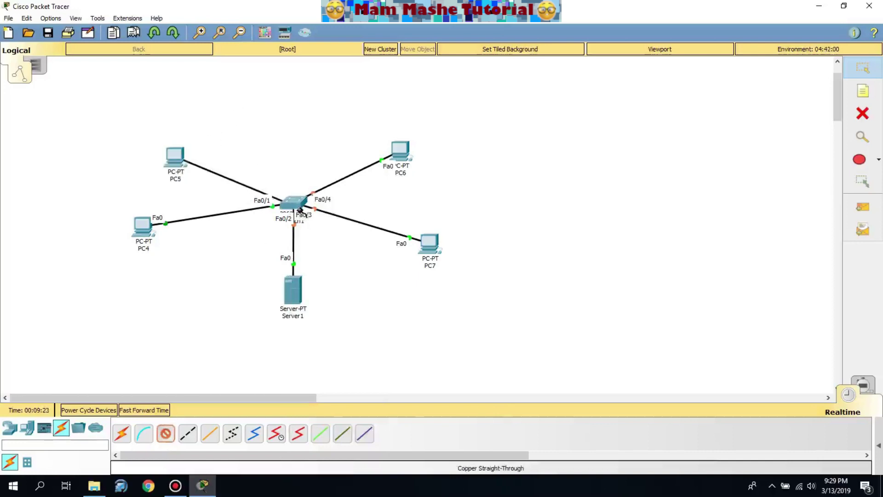
click(299, 208)
click(325, 220)
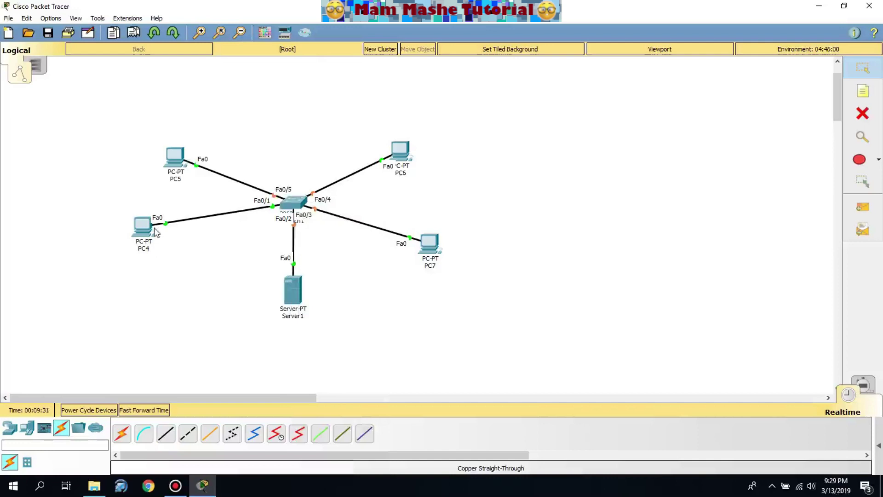
Set PC4's display name to AMAPC3 and close its configuration window
click(140, 229)
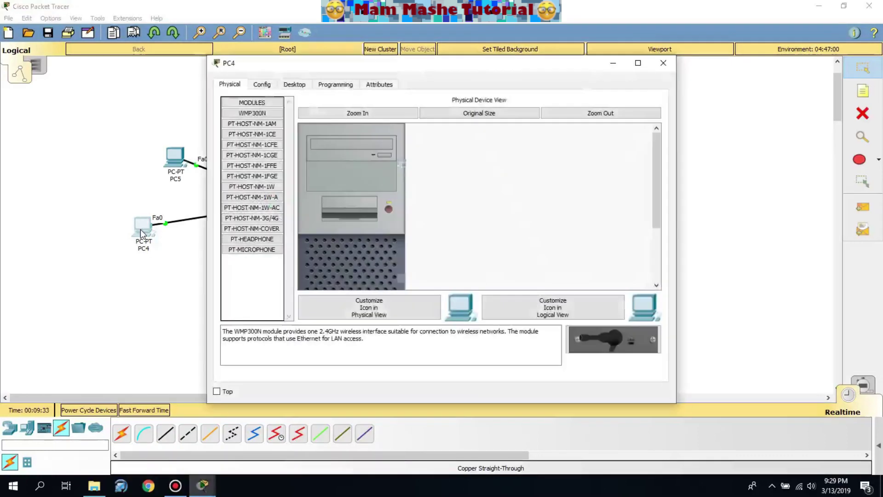
drag(305, 63, 422, 78)
click(378, 99)
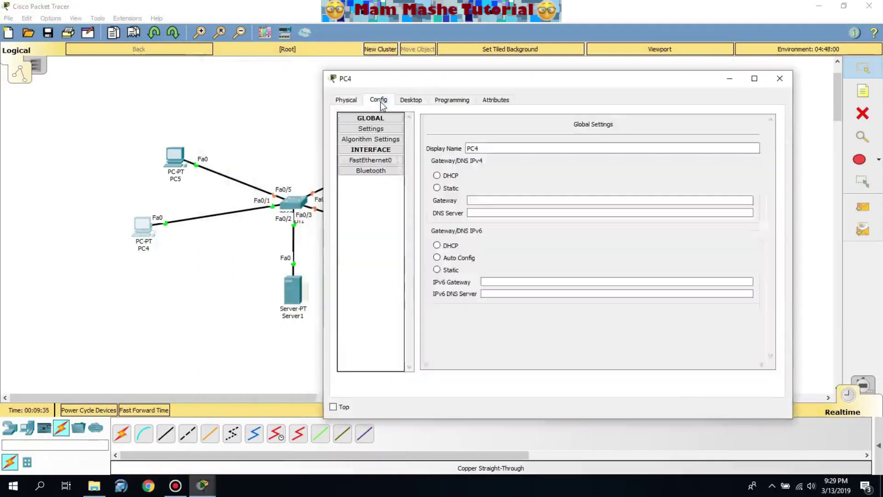
double_click(488, 148)
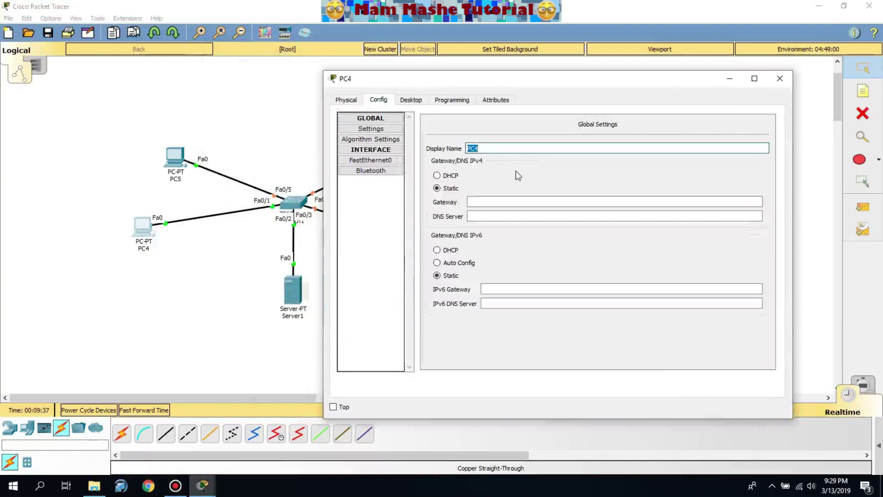
text(AMAPC)
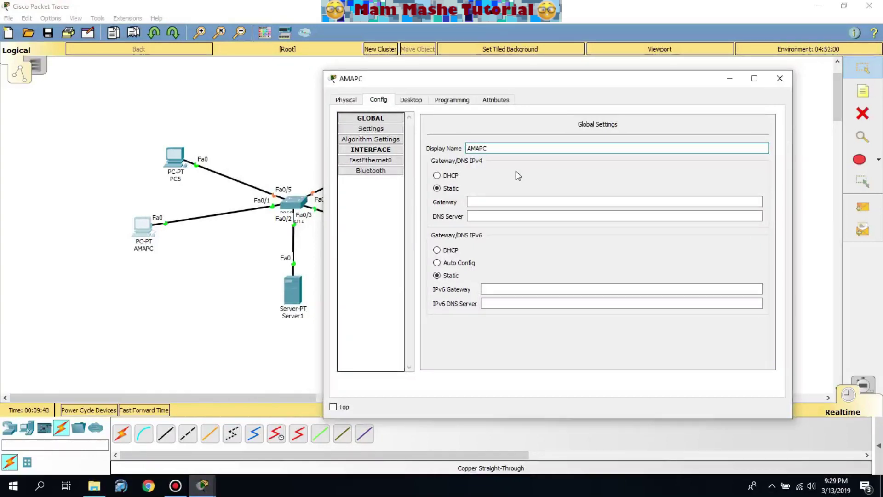
text(3)
click(780, 78)
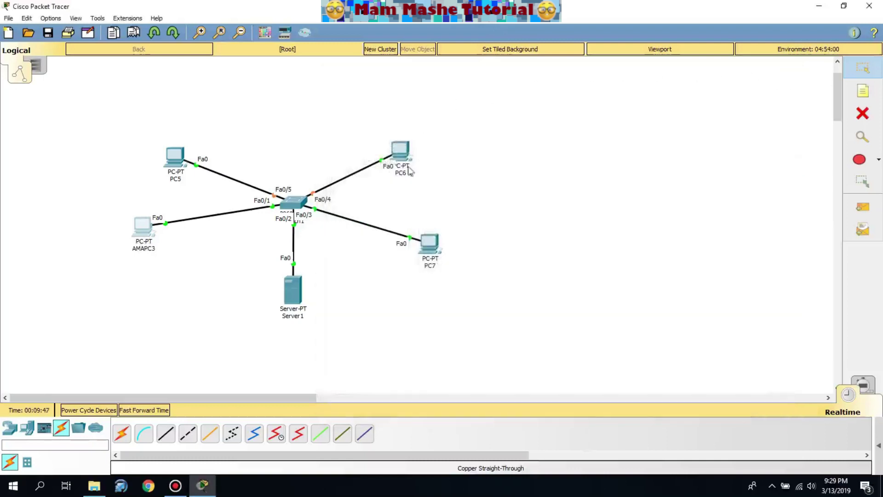
Set PC5's display name to AMAPC1 and close its configuration window
click(174, 165)
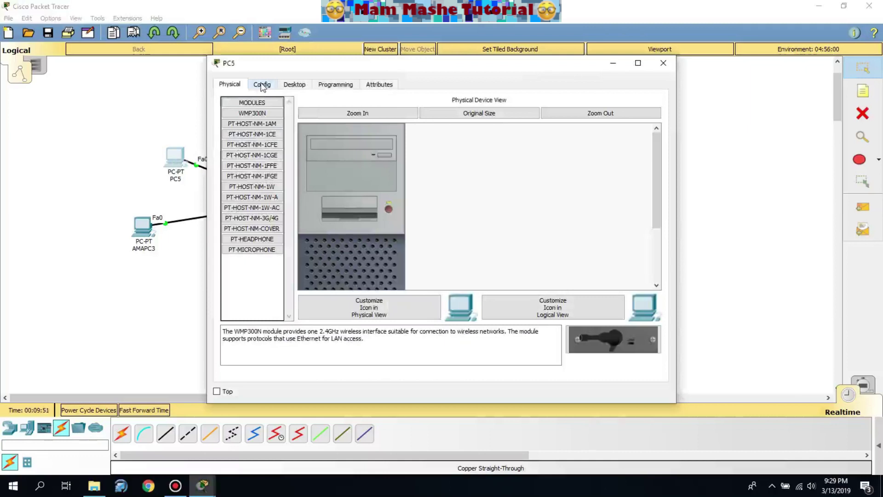
click(262, 85)
drag(377, 135, 347, 132)
text(AMAPC)
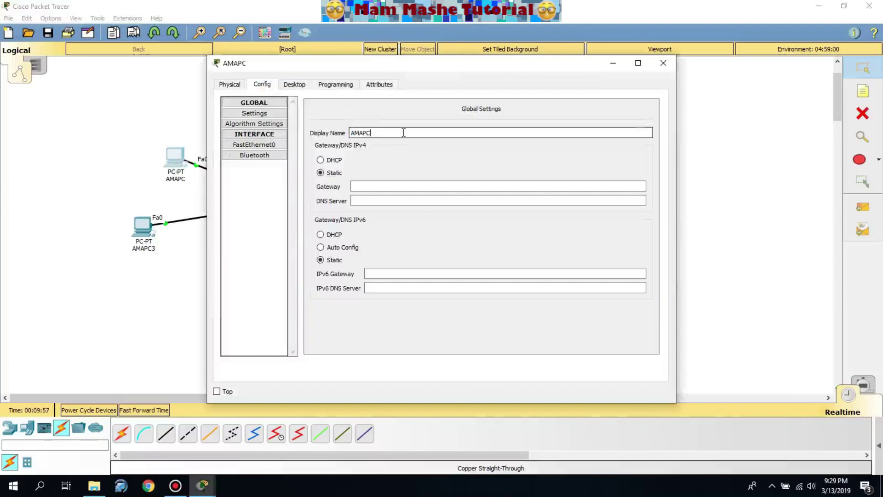
text(1)
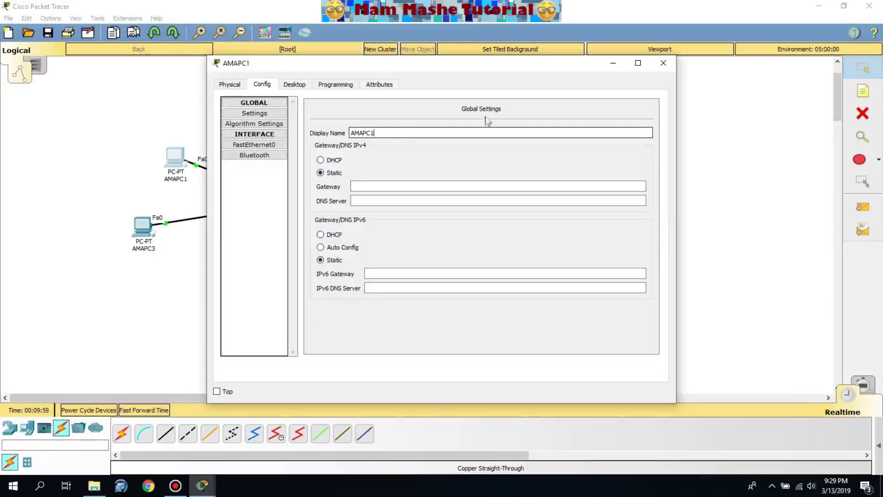
click(663, 63)
Set PC6's display name to AMAPC2 and close its configuration window
click(409, 151)
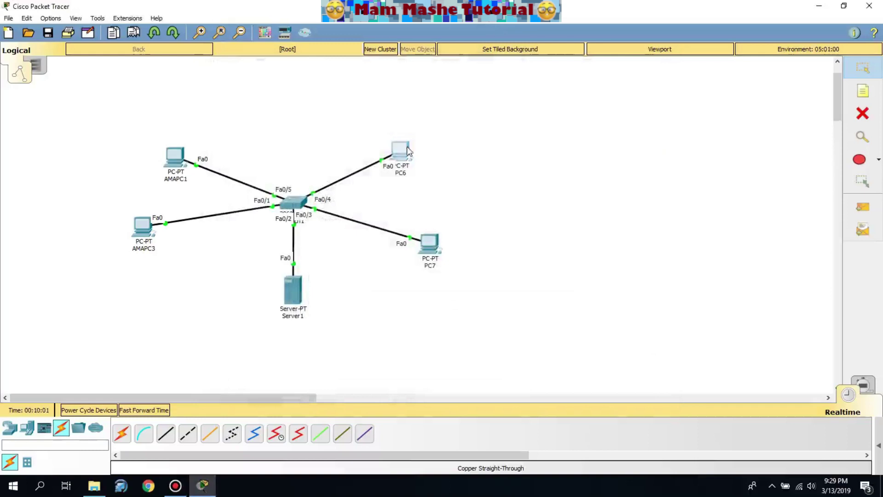
drag(358, 65, 512, 85)
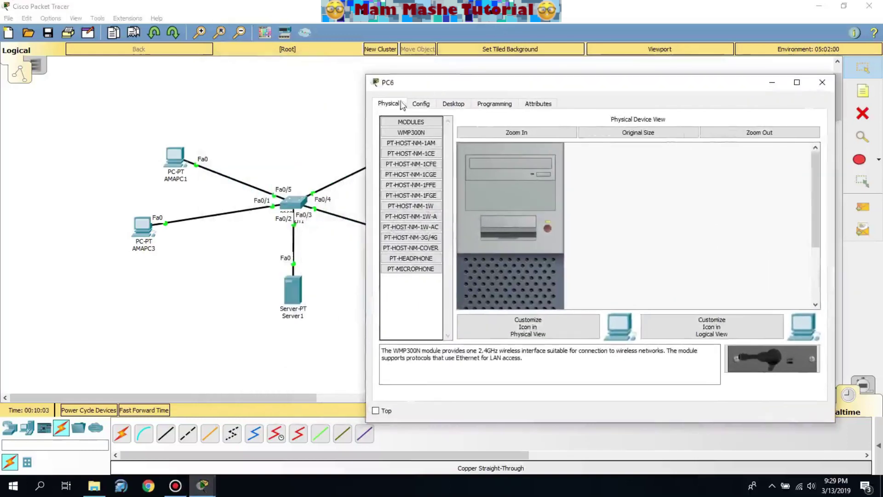
click(419, 104)
double_click(524, 152)
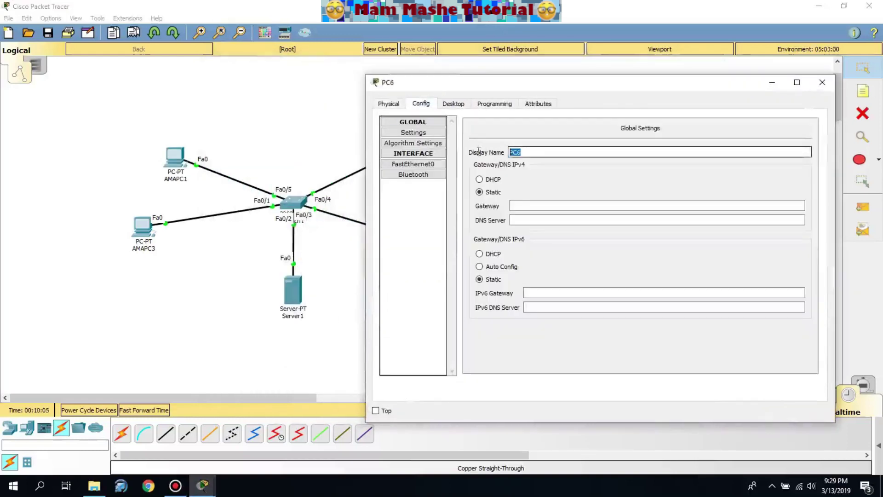
text(AMAPC2)
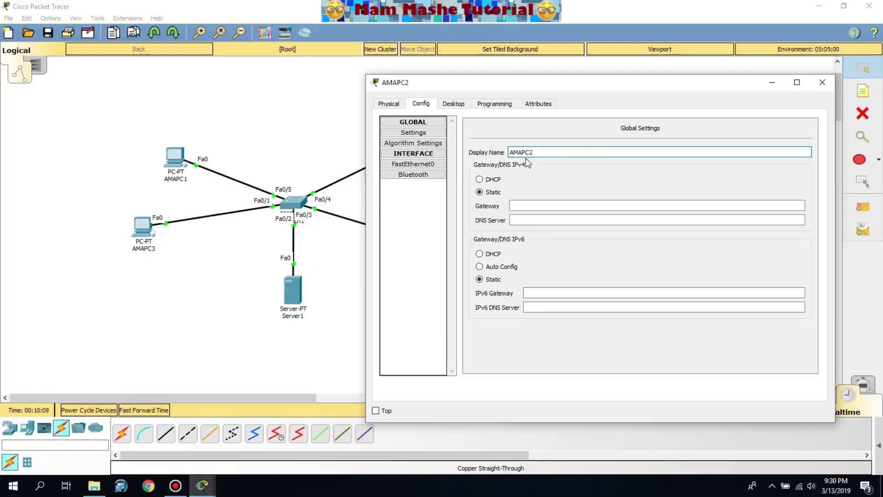
click(822, 82)
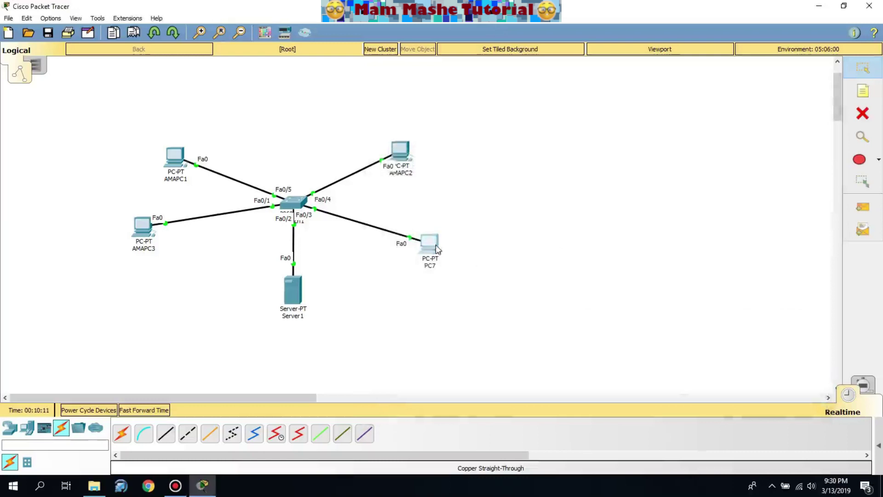
Set PC7's display name to AMAPC4 and close its configuration window
click(428, 242)
drag(253, 66, 497, 70)
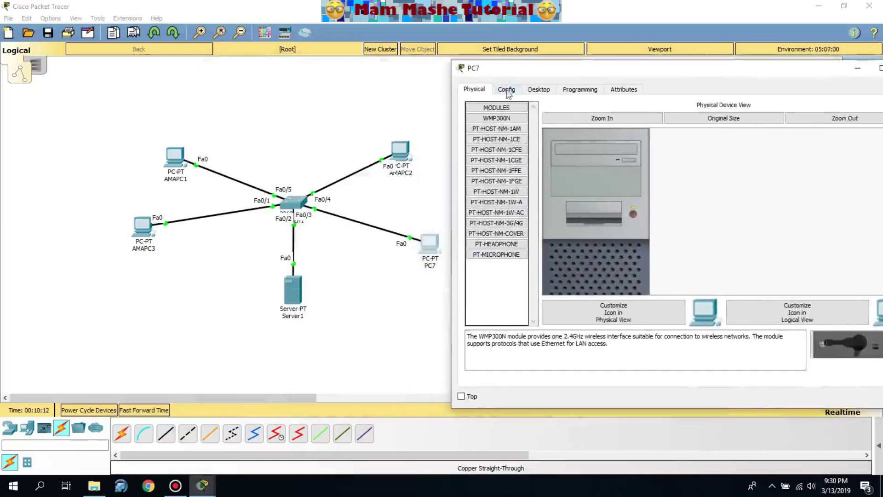
click(506, 89)
double_click(610, 137)
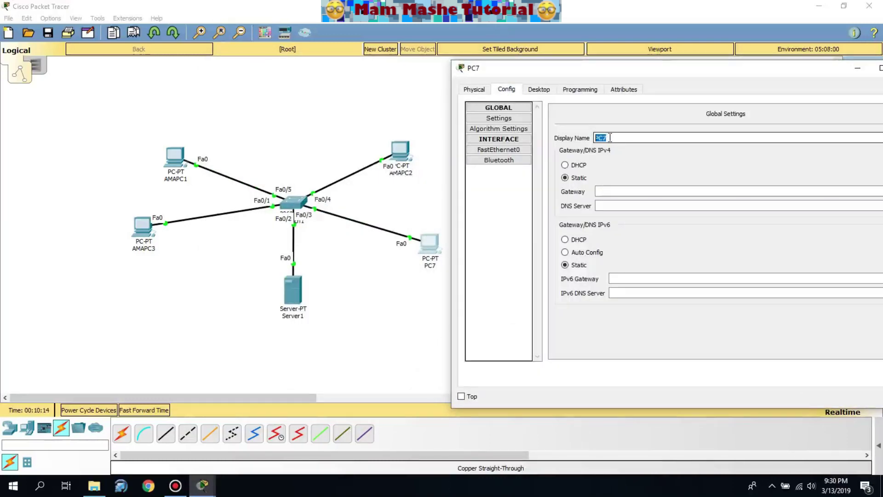
text(AMAPC4)
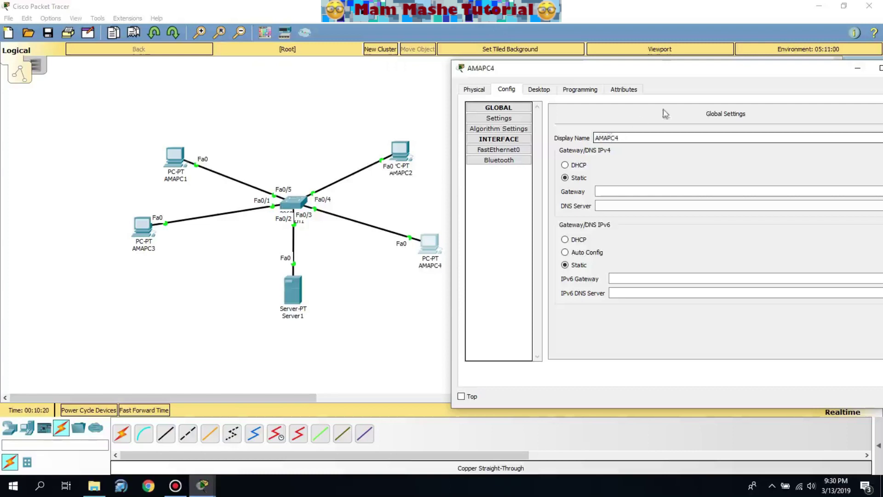
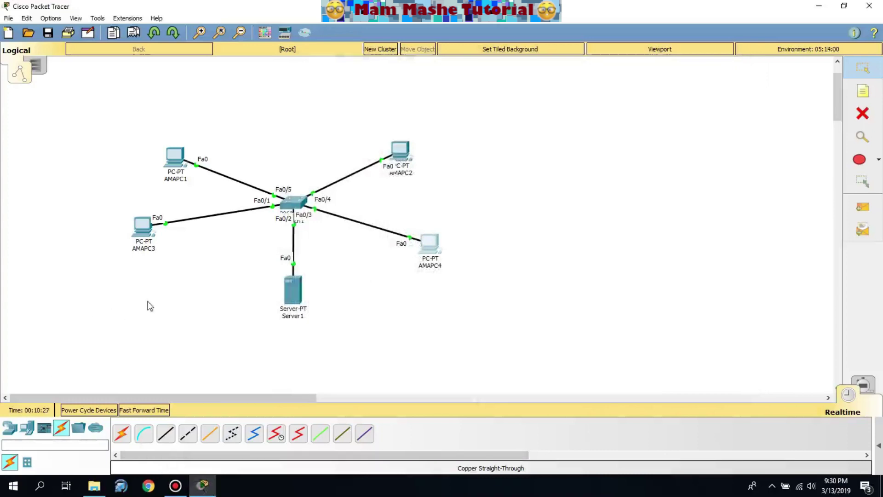
Give AMAPC1 the static IP address 192.168.10.1 with subnet mask 255.255.255.0, and close its configuration window
click(173, 162)
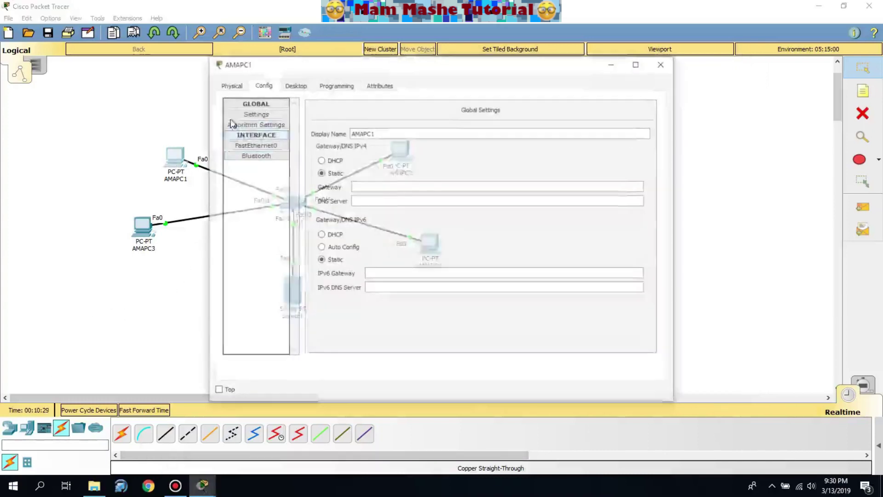
drag(267, 68, 422, 91)
click(383, 107)
click(420, 106)
click(444, 108)
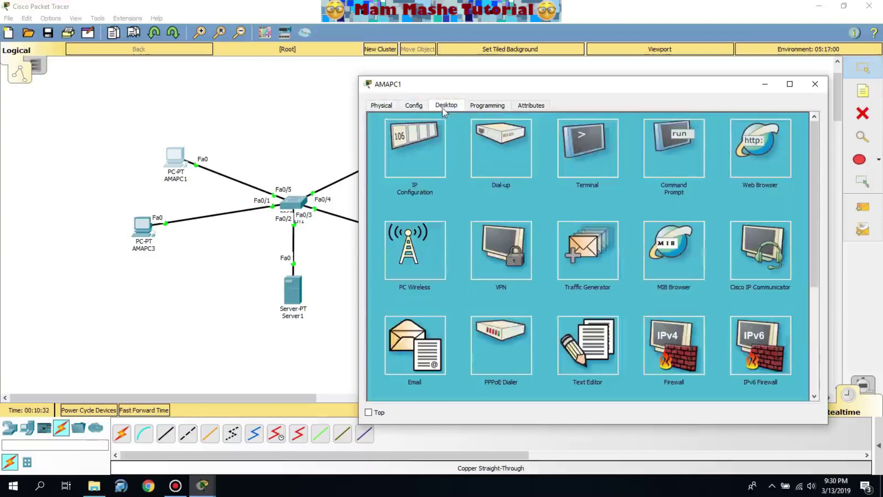
click(423, 168)
click(568, 169)
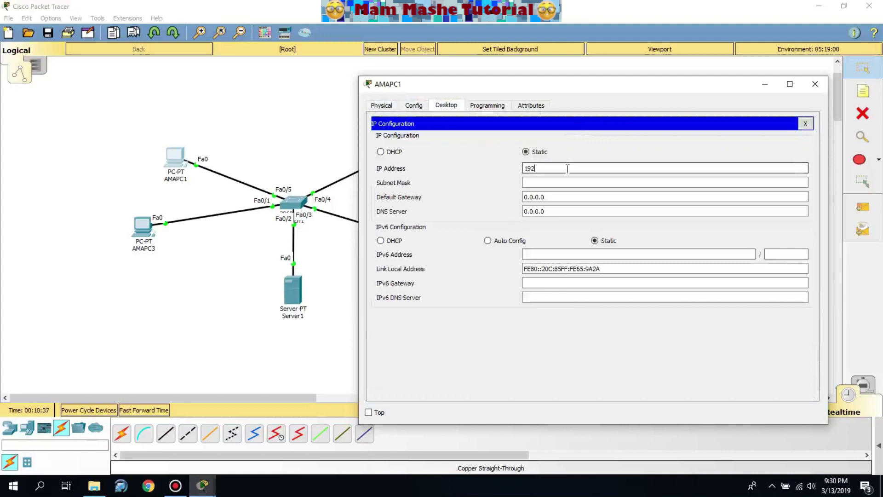
text(192.168.10)
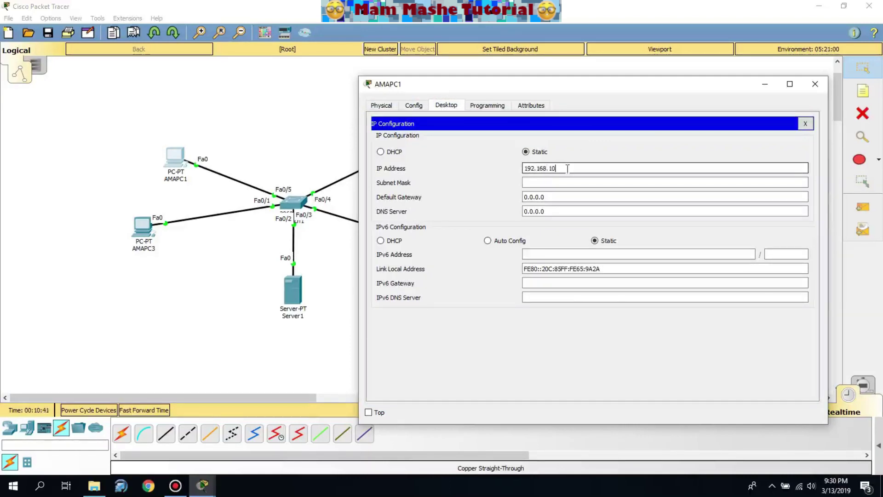
text(.1)
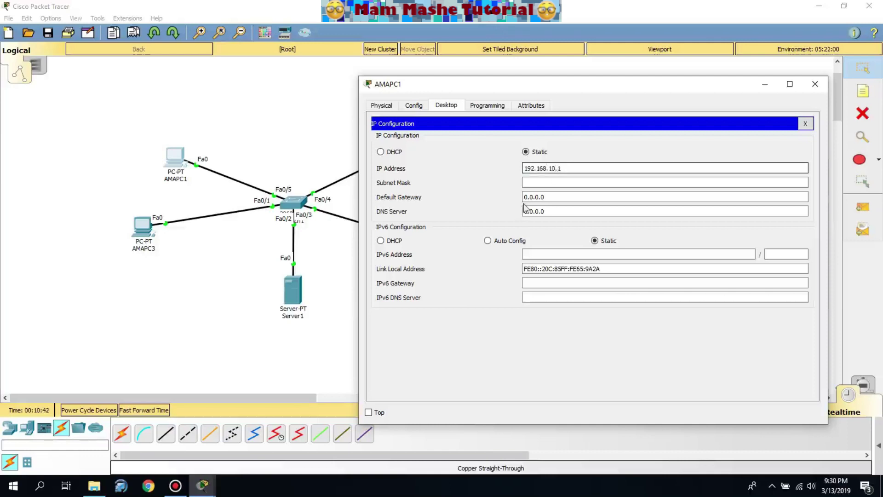
click(575, 180)
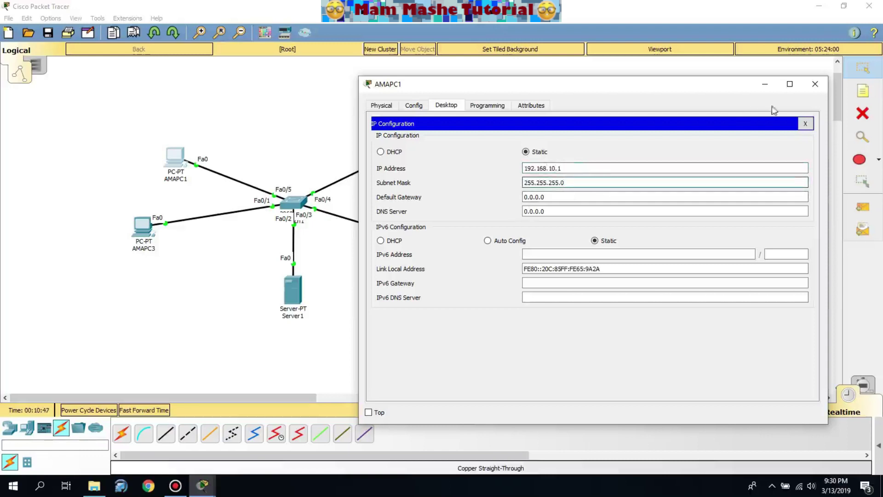
click(815, 84)
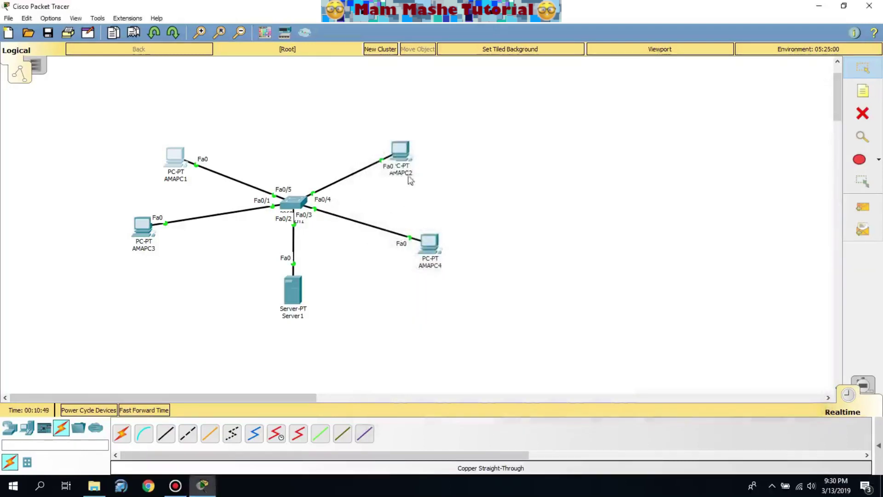
Give AMAPC2 the static IP address 192.168.10.2 with subnet mask 255.255.255.0, and close its configuration window
click(407, 149)
click(294, 84)
click(314, 125)
click(448, 148)
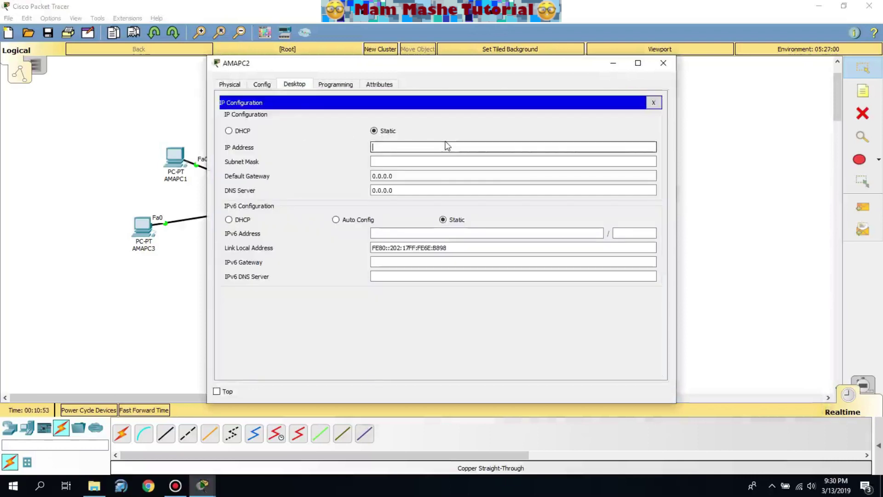
text(192.1)
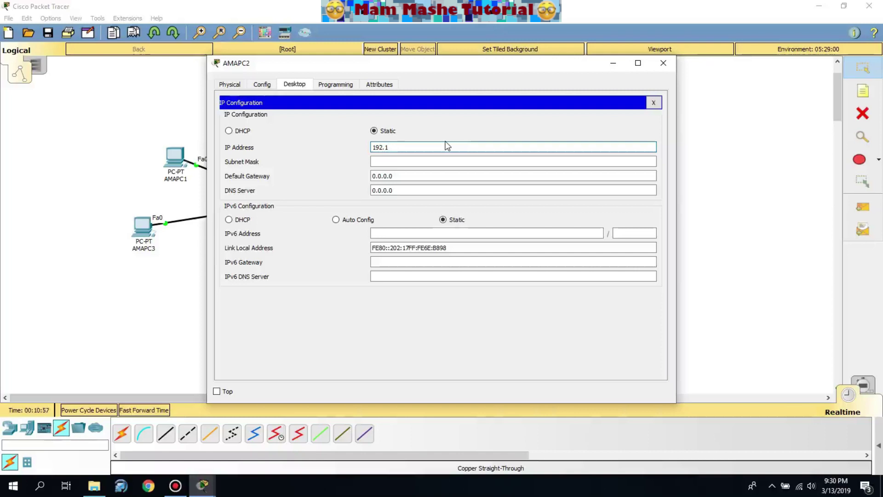
text(68)
click(431, 162)
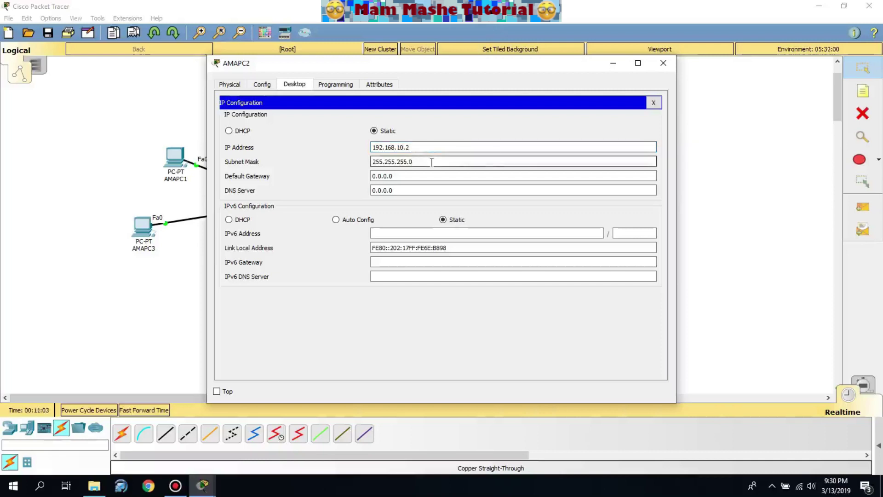
click(663, 64)
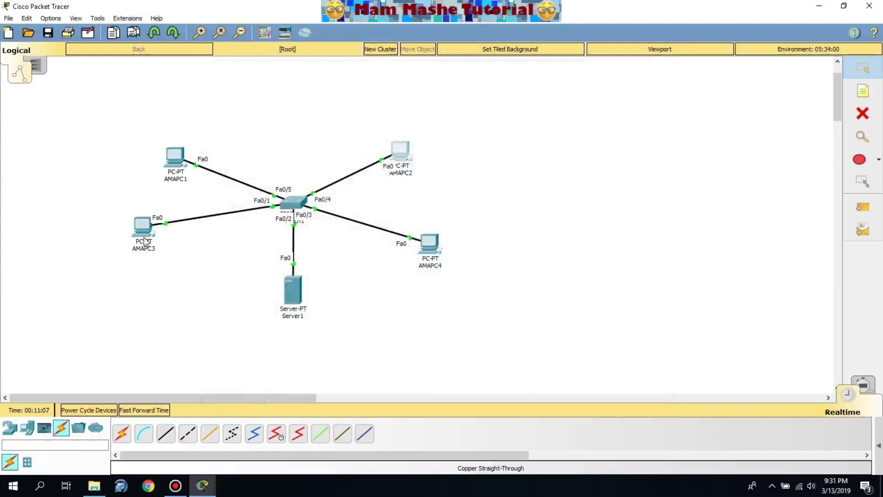
Give AMAPC3 the static IP address 192.168.10.3 with subnet mask 255.255.255.0, and close its configuration window
click(143, 227)
drag(287, 64, 399, 60)
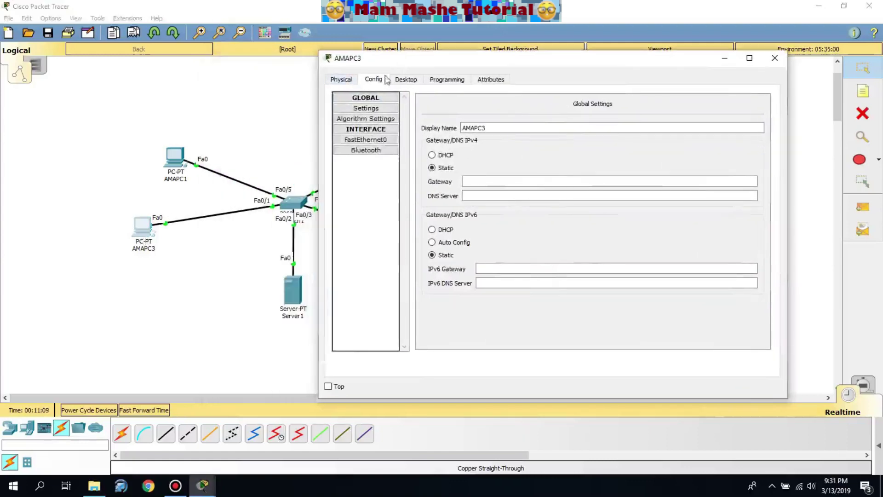
click(405, 79)
click(398, 109)
click(512, 142)
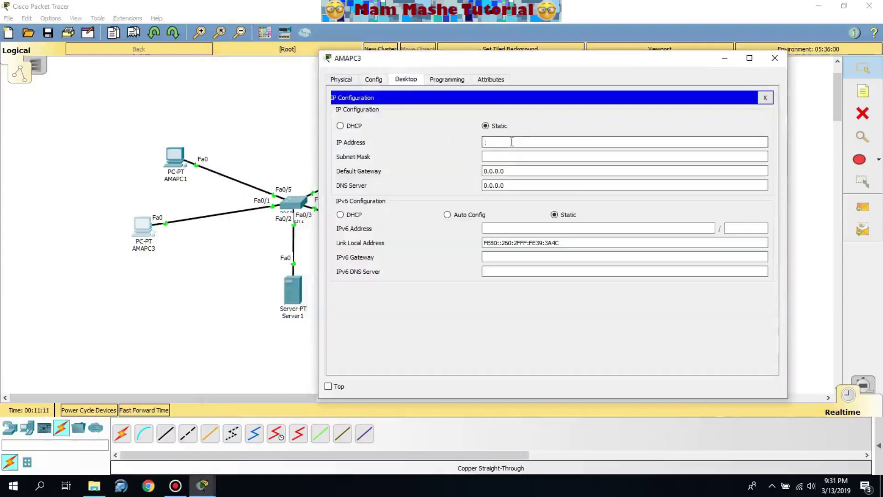
text(192.168.1)
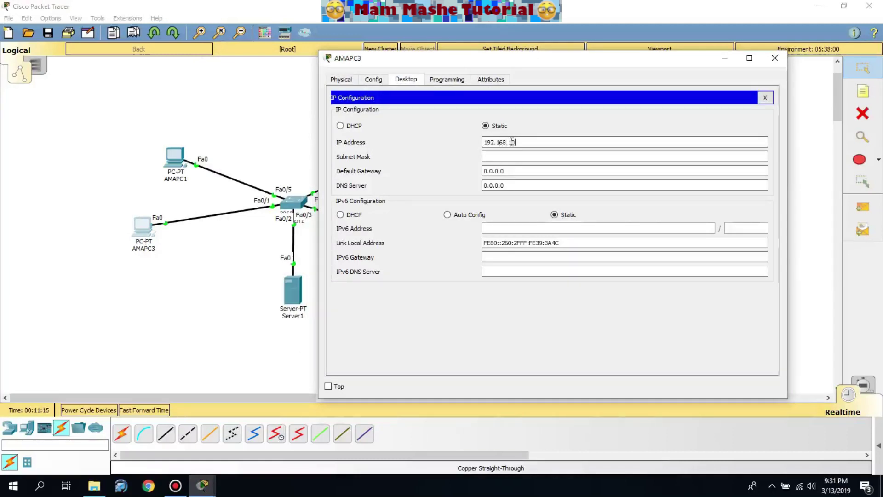
text(0.3)
click(530, 156)
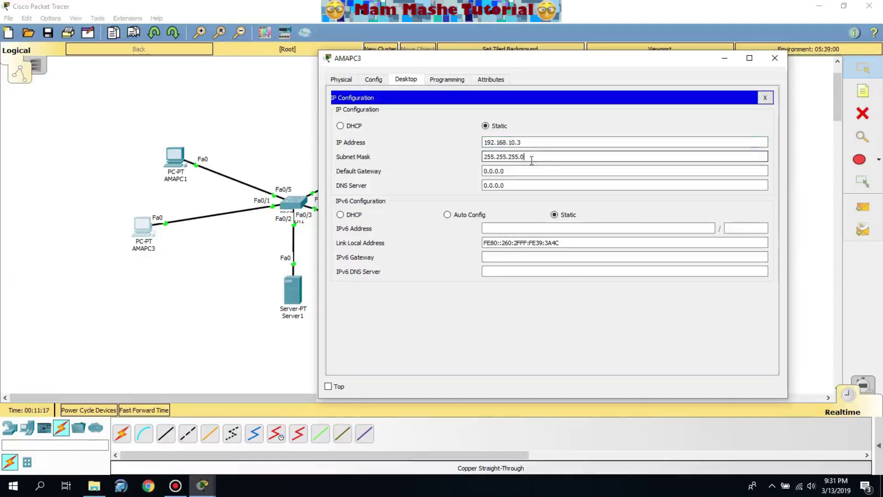
click(775, 58)
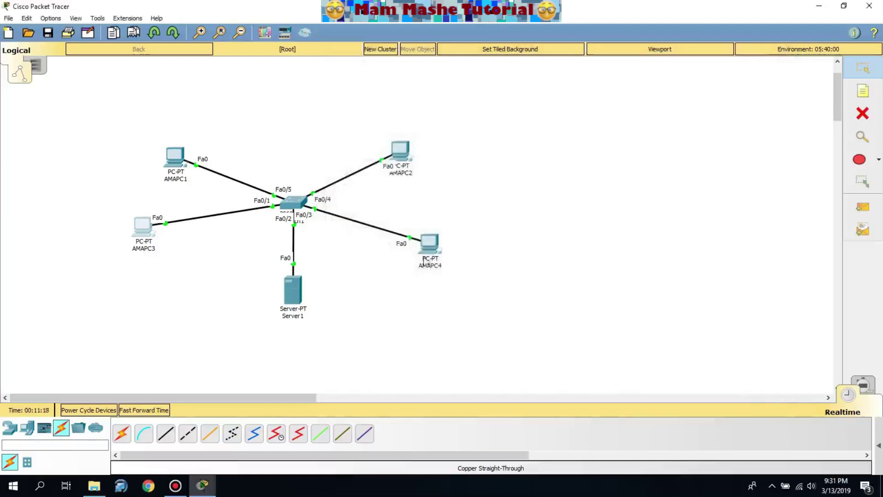
Give AMAPC4 the static IP address 192.168.10.4 with subnet mask 255.255.255.0, and close its configuration window
click(428, 241)
drag(319, 65, 523, 78)
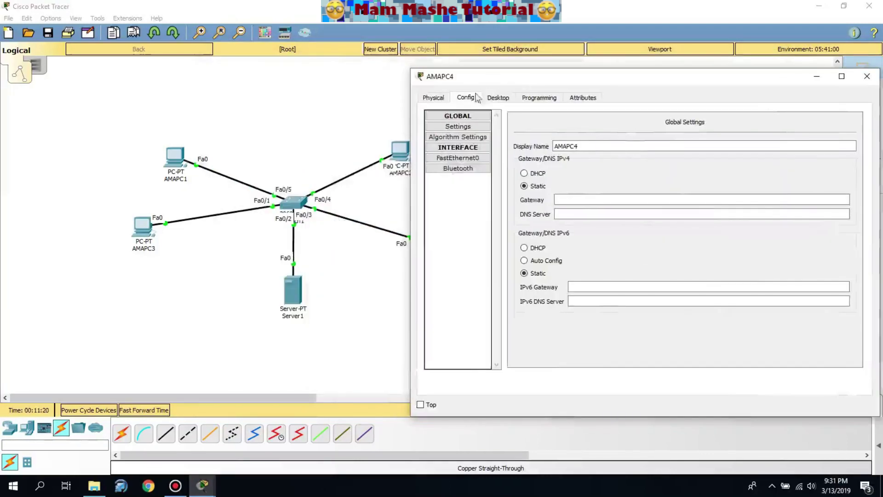
click(488, 97)
click(455, 134)
click(587, 161)
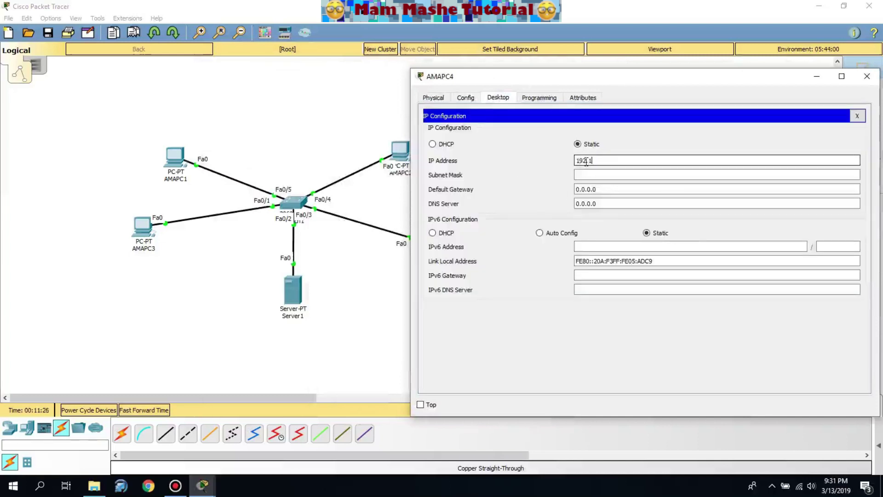
text(192.168.10.4)
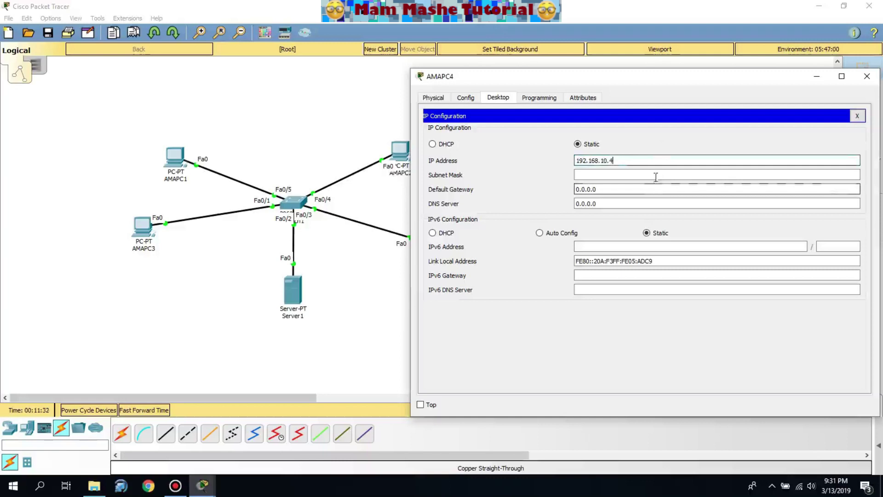
click(657, 175)
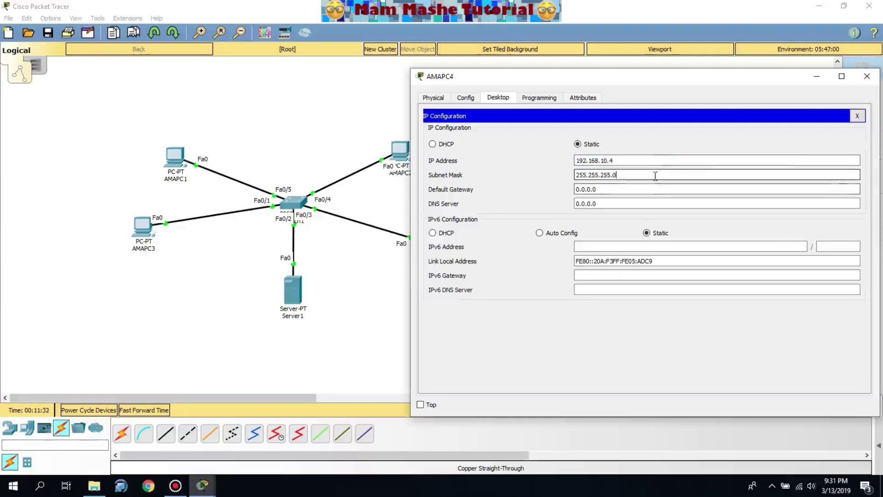
click(873, 77)
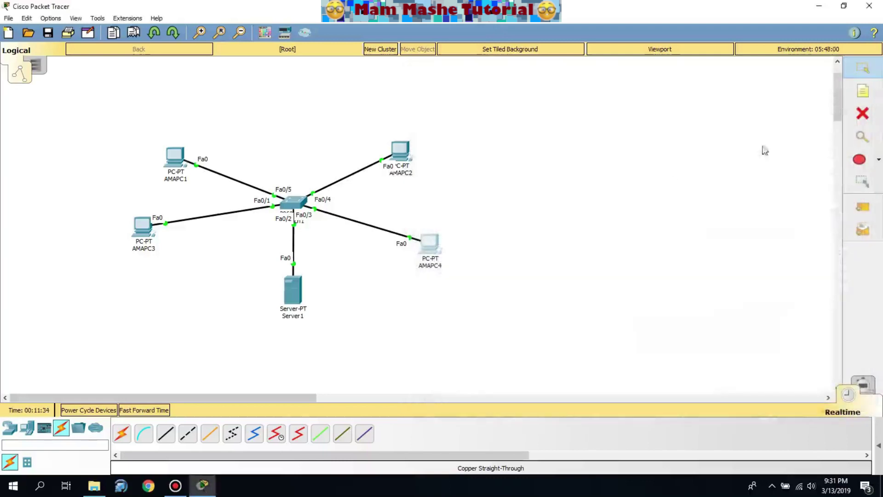
Set Server1's display name to AMAServer and close its configuration window
click(294, 288)
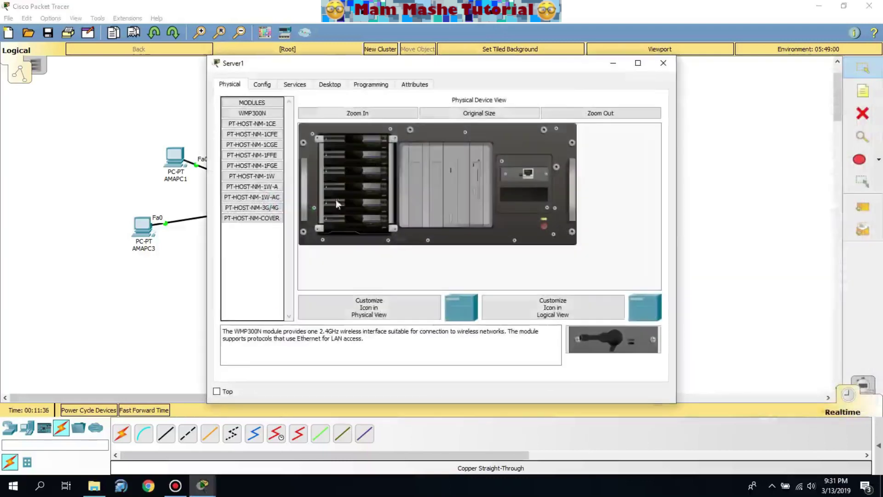
drag(323, 71, 546, 63)
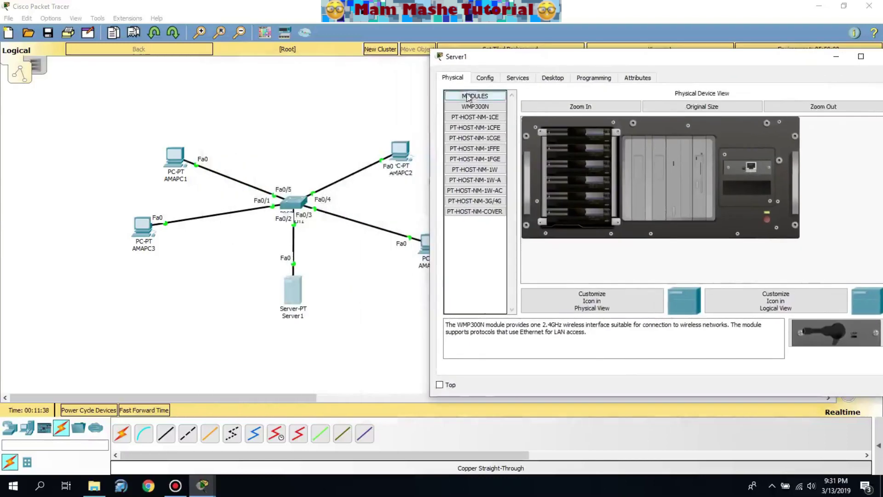
click(485, 77)
click(518, 78)
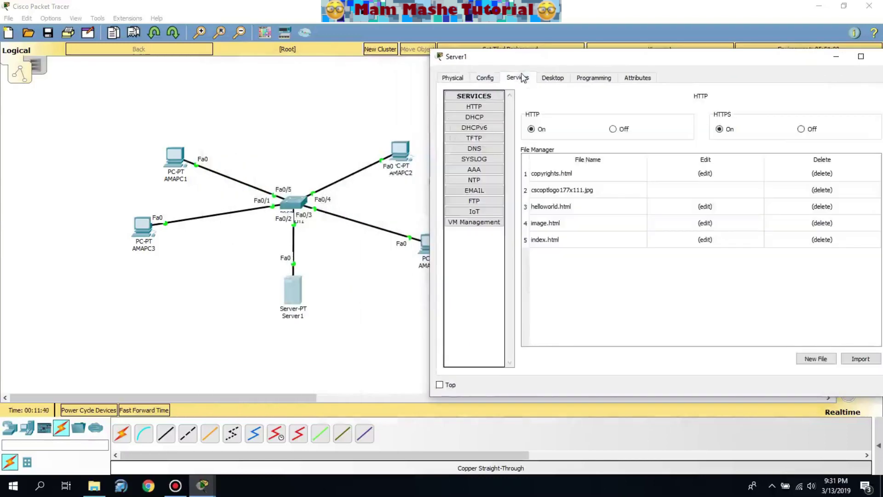
click(486, 79)
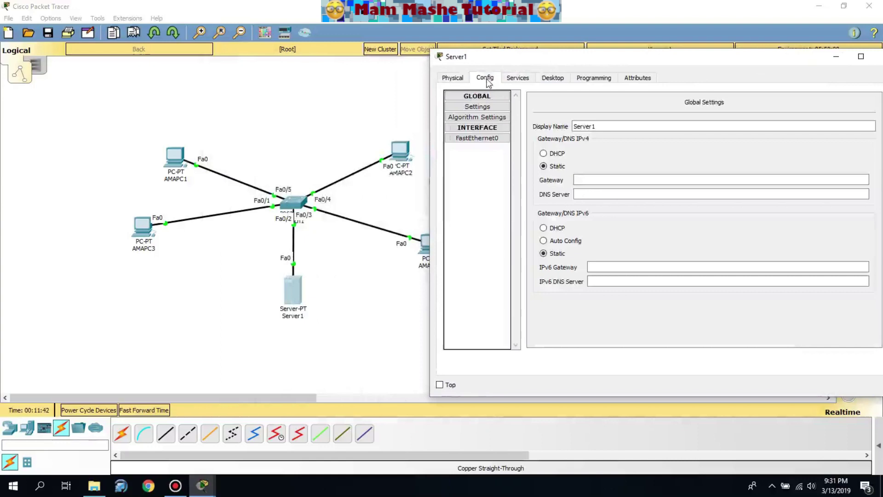
drag(617, 126, 574, 125)
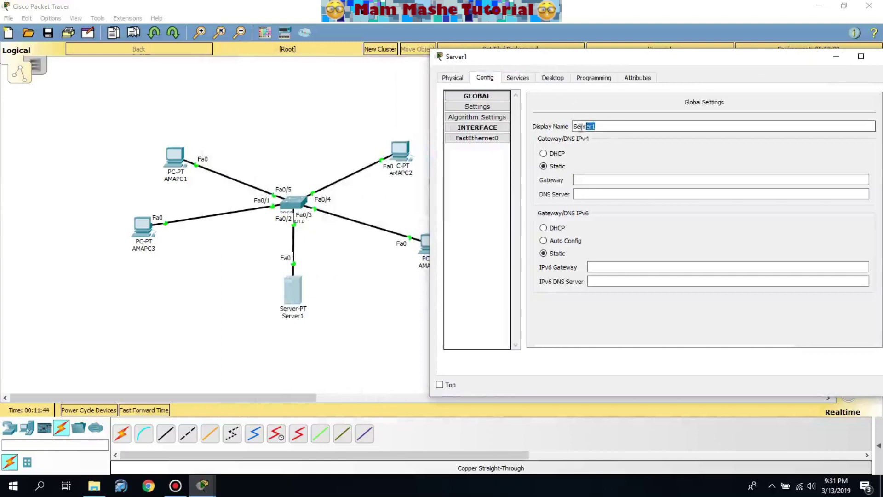
text(AMAServer)
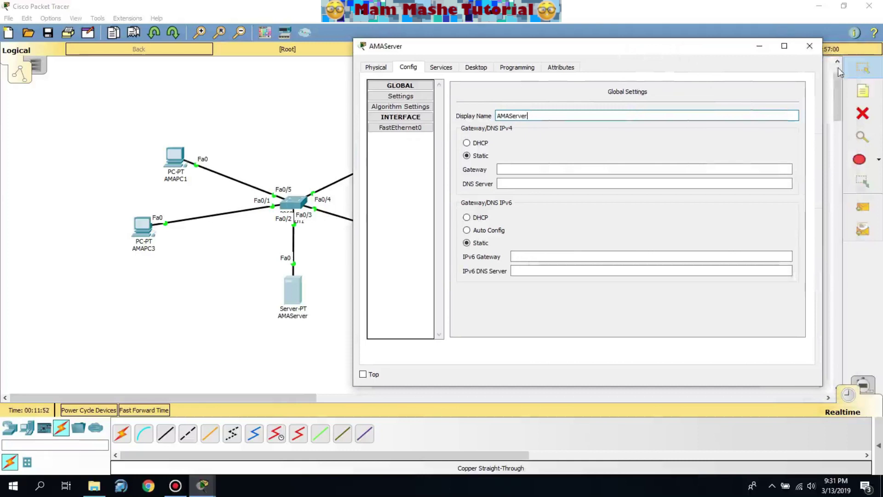
click(802, 49)
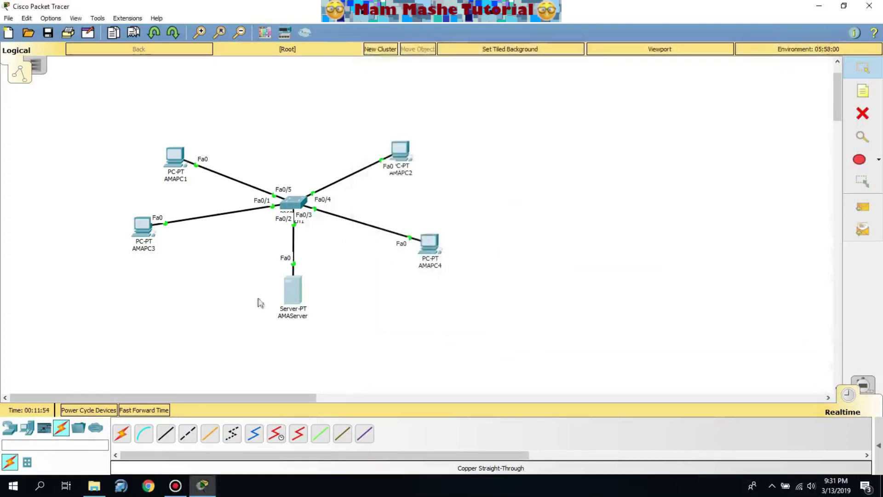
Give AMAServer the static IP address 192.168.10.250 with subnet mask 255.255.255.0, and close its configuration window
click(293, 294)
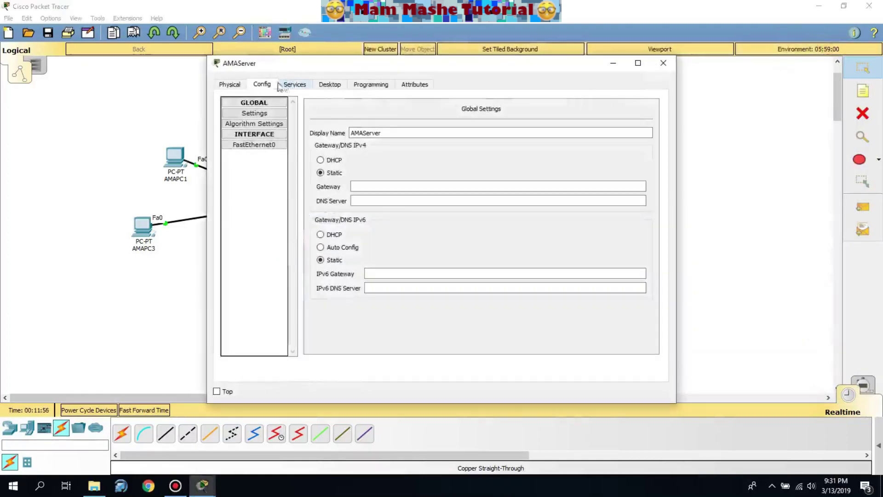
click(240, 85)
click(266, 84)
click(295, 84)
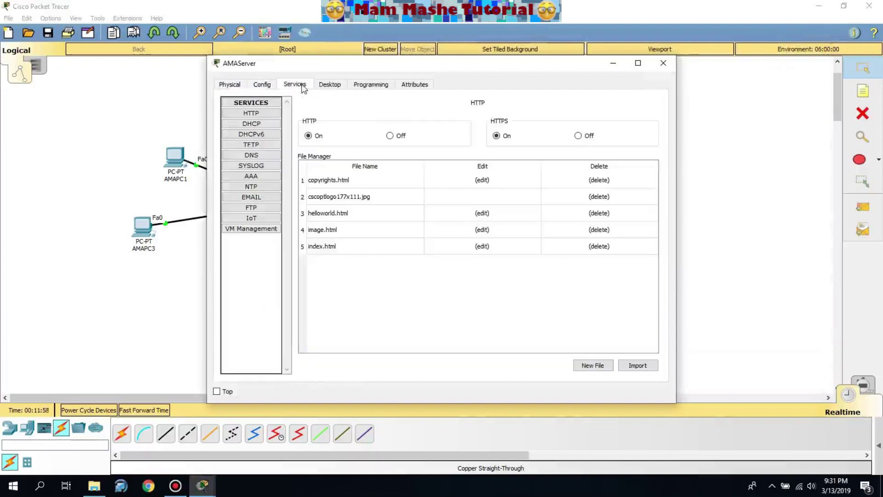
click(263, 85)
click(328, 85)
click(275, 118)
drag(344, 71, 551, 96)
click(616, 172)
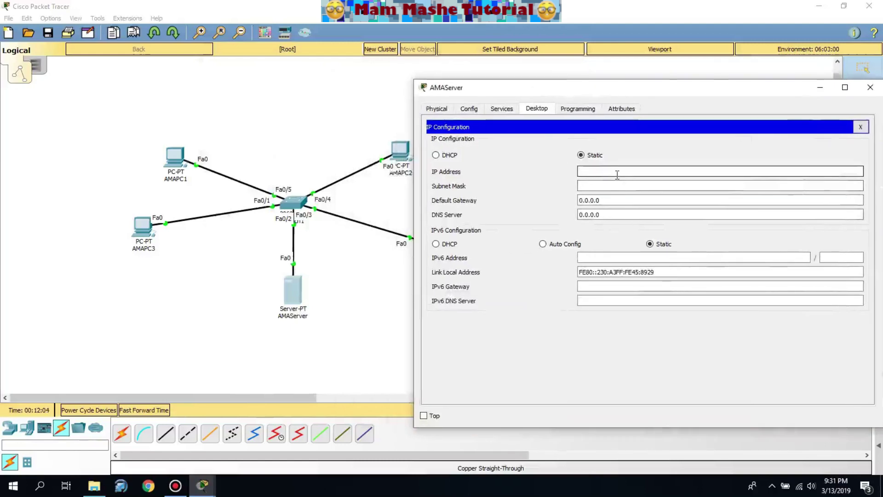
text(192.168.10.250)
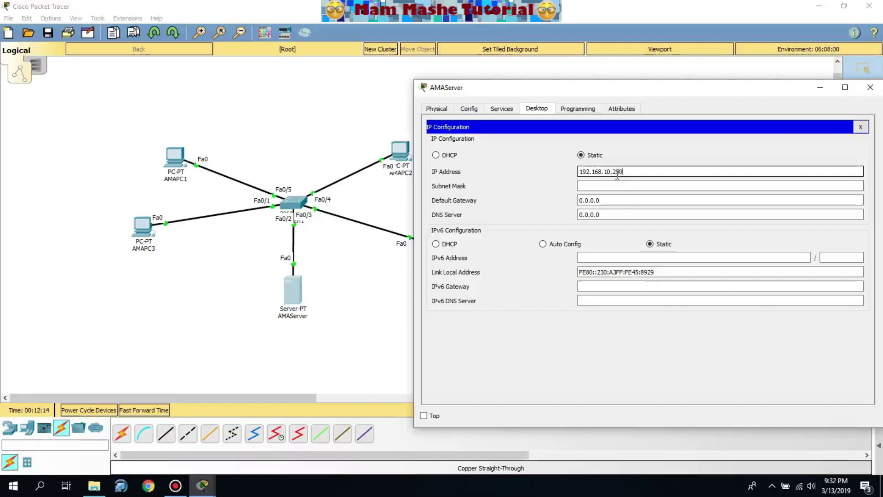
click(649, 186)
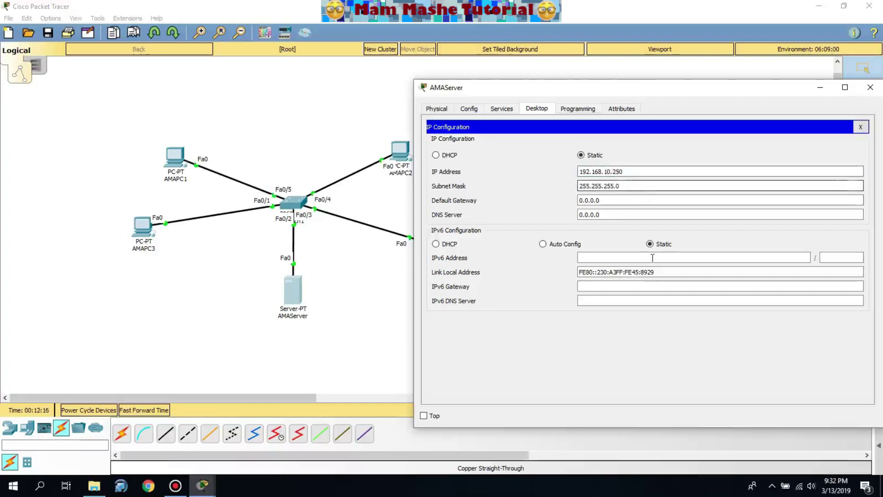
click(870, 87)
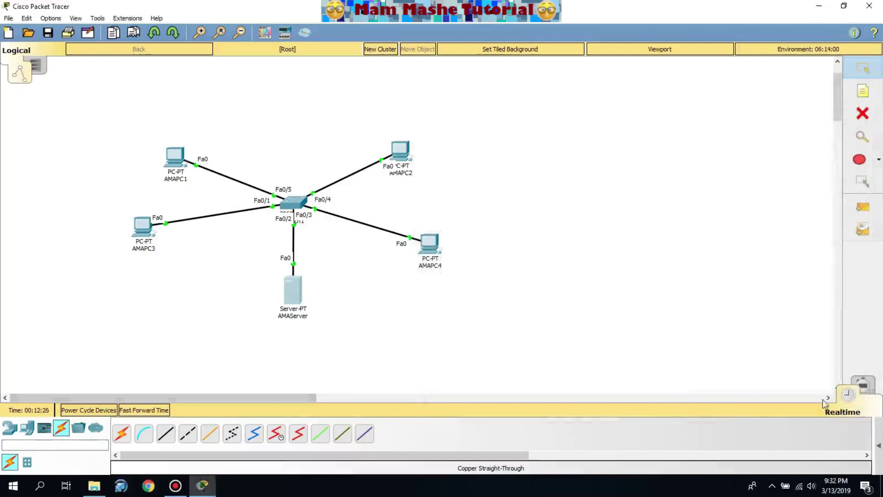
Show the PDU list and send a simple PDU from AMAPC1 to AMAPC4
click(878, 447)
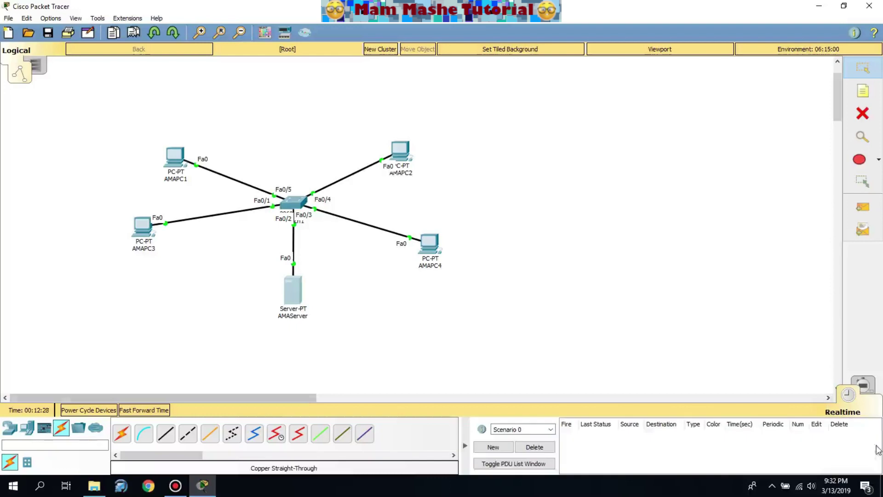
click(853, 211)
click(177, 159)
click(432, 247)
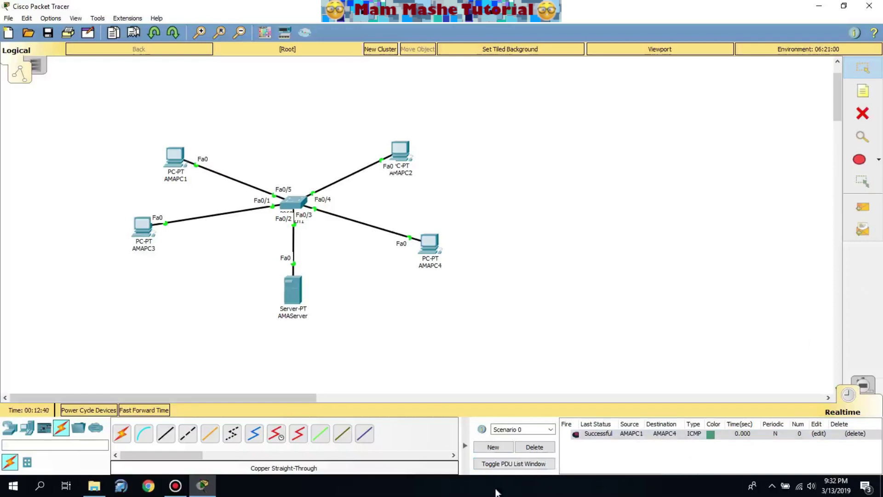
Send simple PDUs from AMAPC3 to AMAPC2 and from AMAServer to AMAPC1
click(863, 207)
click(143, 229)
click(403, 154)
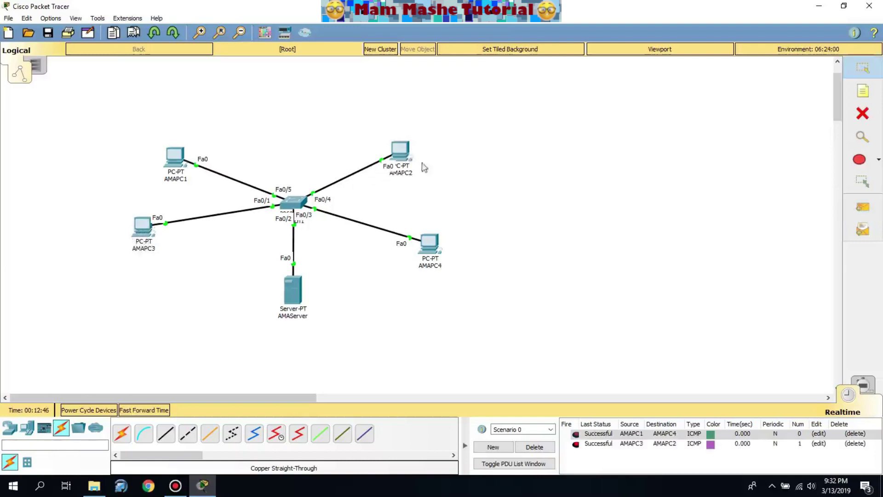
click(863, 208)
click(294, 289)
click(177, 159)
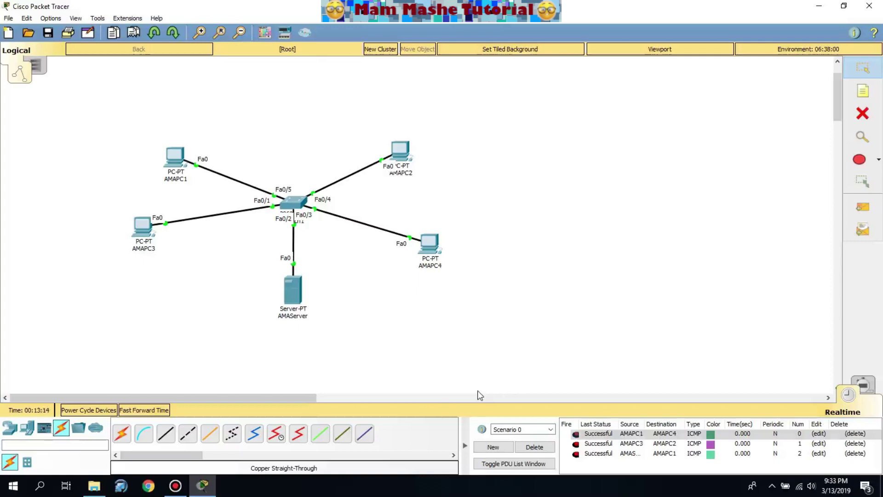
Open index.html for editing in AMAServer's HTTP service
click(288, 294)
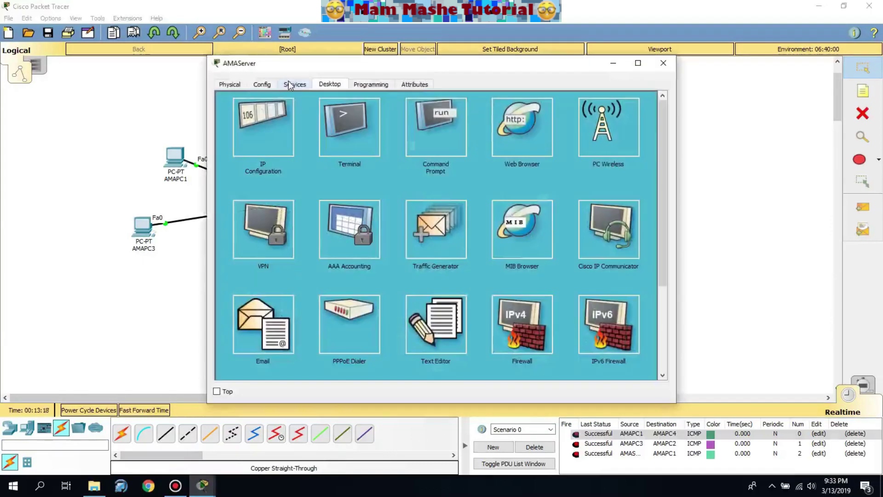
click(289, 86)
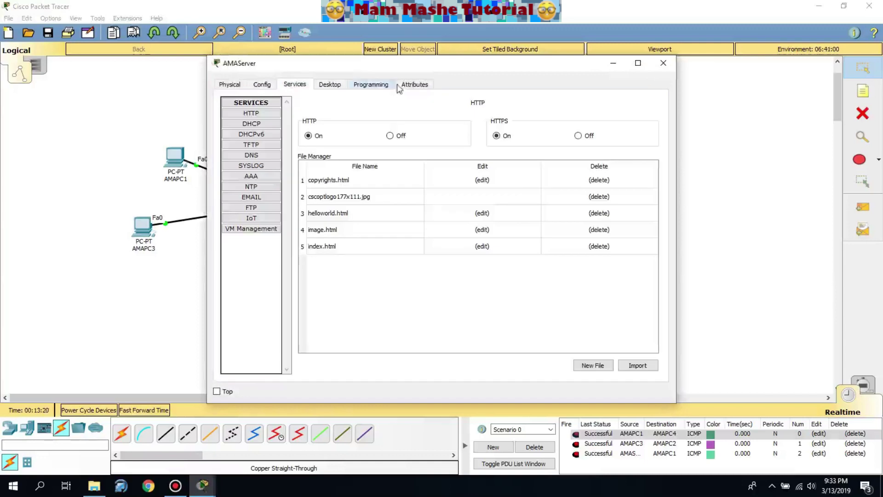
drag(388, 63, 510, 65)
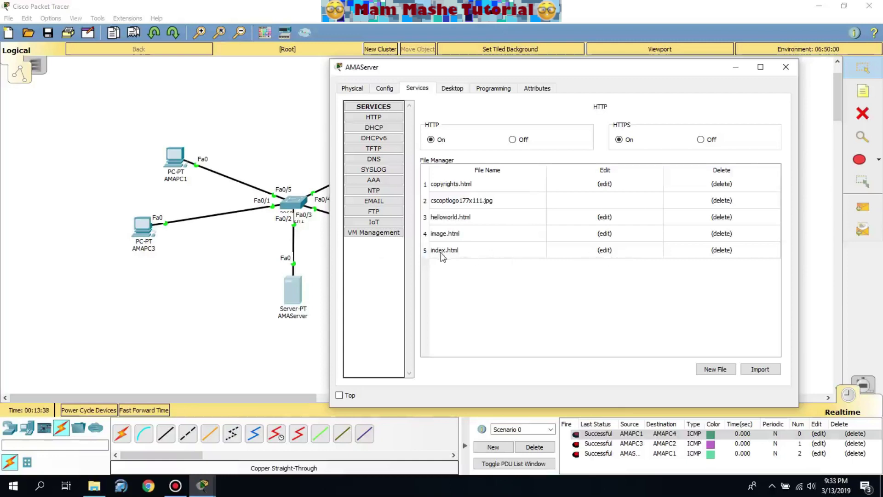
click(602, 252)
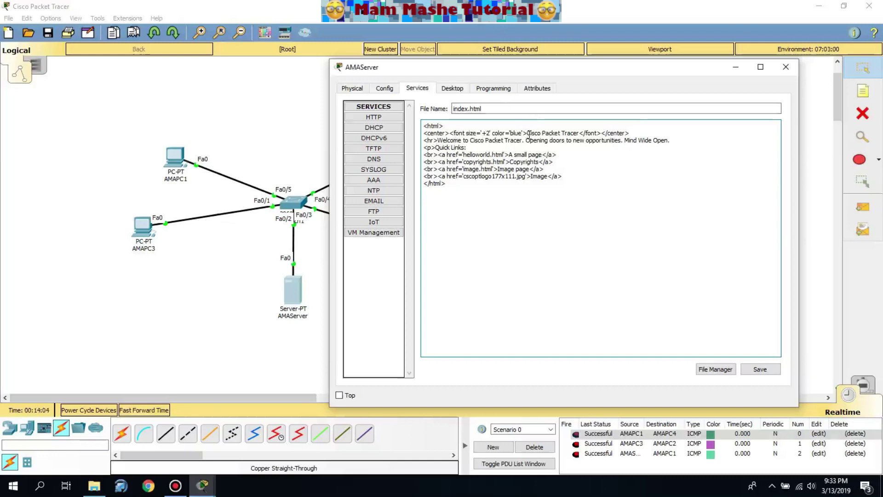
drag(523, 134, 580, 133)
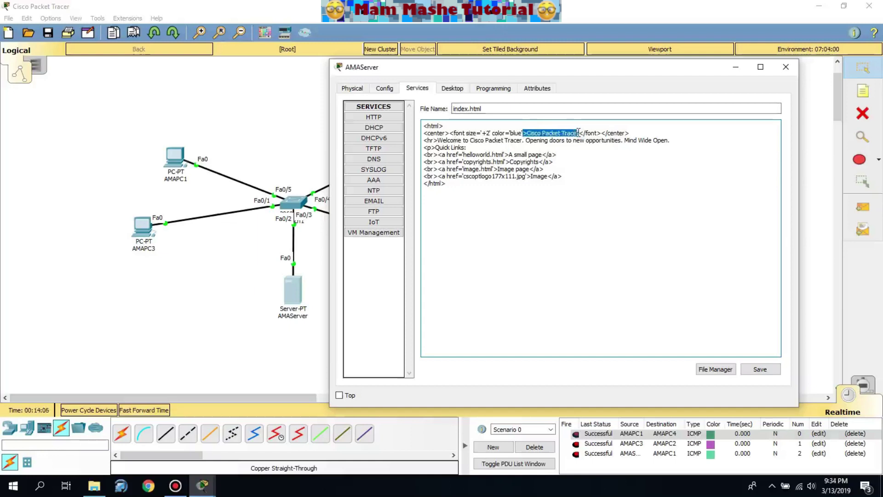
key(BackSpace)
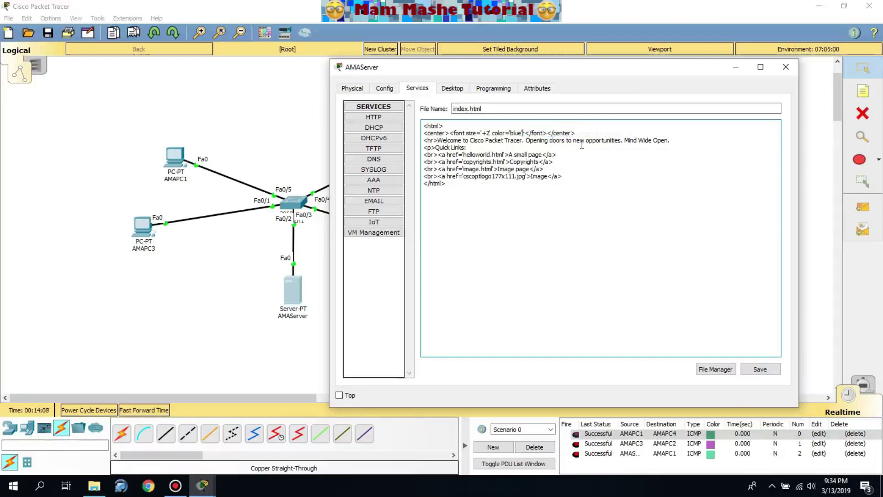
key(ctrl+z)
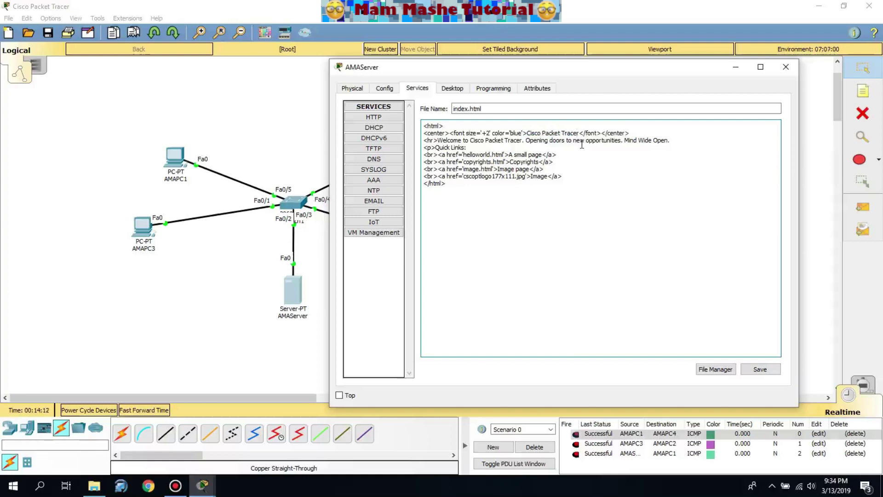
Replace the centered heading text "Cisco Packet Tracer" in index.html with "Traffic Congestion Sample"
key(BackSpace)
key(BackSpace)
key(BackSpace)
key(BackSpace)
key(BackSpace)
key(BackSpace)
key(BackSpace)
key(BackSpace)
key(BackSpace)
key(BackSpace)
key(BackSpace)
key(BackSpace)
key(BackSpace)
key(BackSpace)
key(BackSpace)
key(BackSpace)
key(BackSpace)
key(BackSpace)
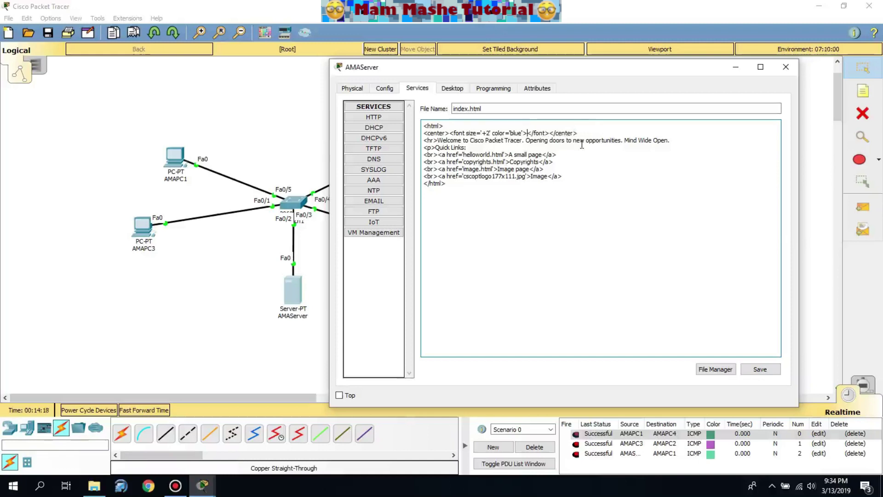
text(Traffic Con)
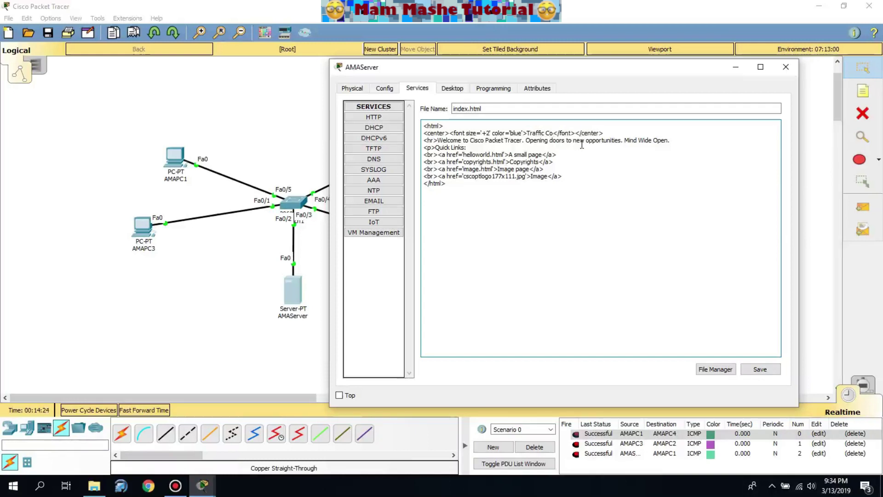
text(gestion)
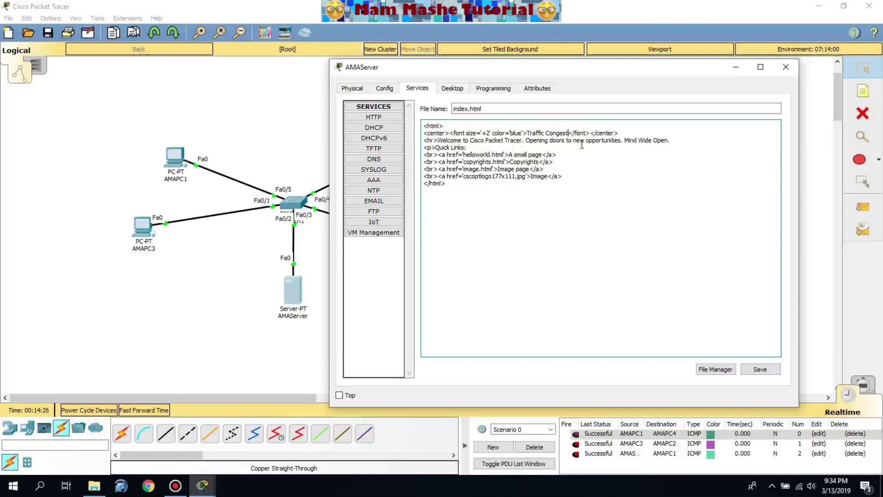
text( Sample)
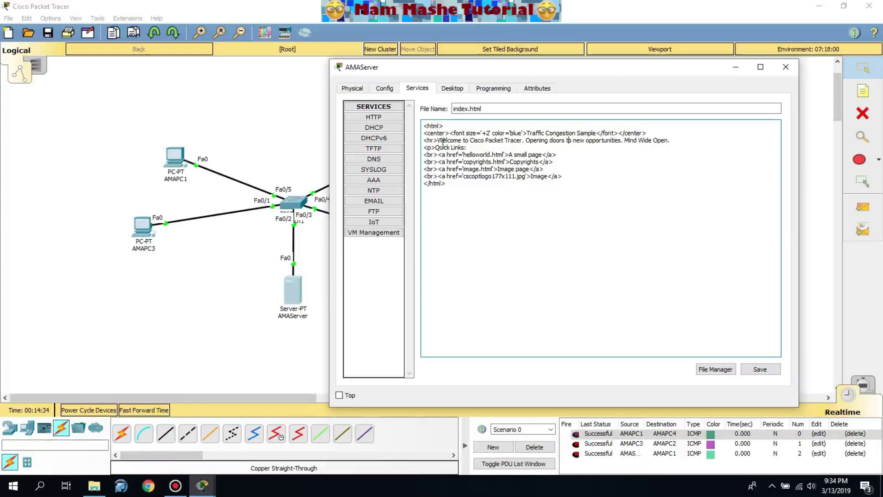
Replace the welcome text and quick links after the <hr> tag in index.html with "Welcome to Simulation of Traffic"
drag(438, 140, 548, 178)
key(ctrl+c)
key(Delete)
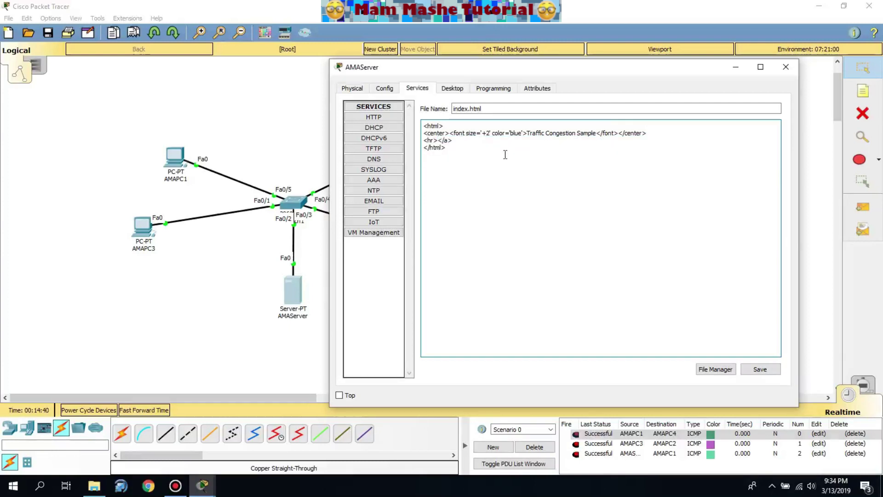
drag(460, 143, 439, 141)
key(Delete)
text(Welcome to Simulation of Tra)
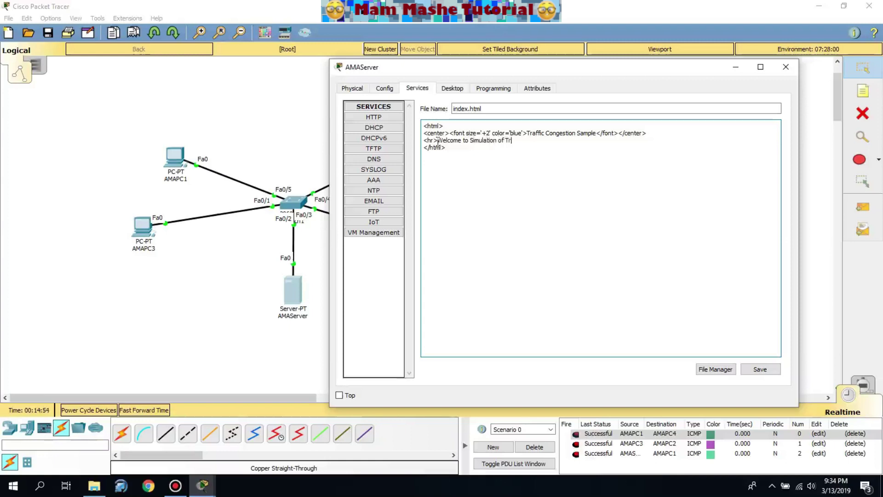
text(ffic)
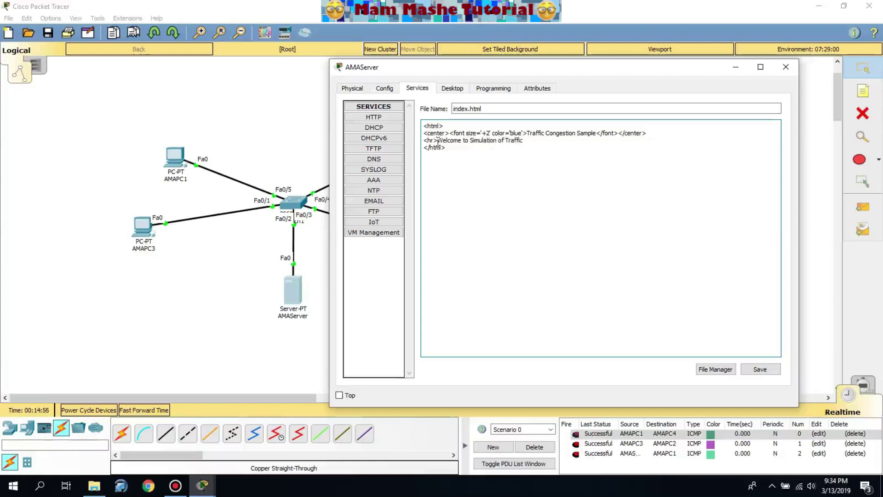
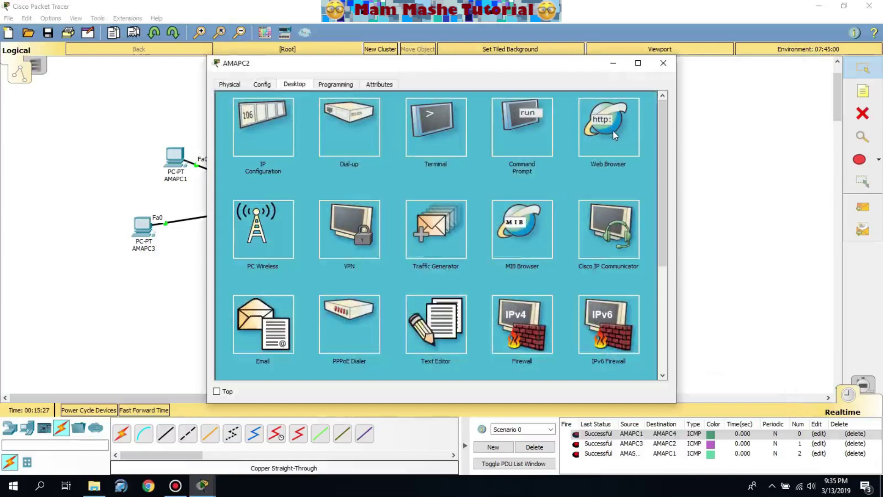
Load the server's page at 192.168.10.250 in AMAPC2's web browser
click(613, 131)
click(426, 115)
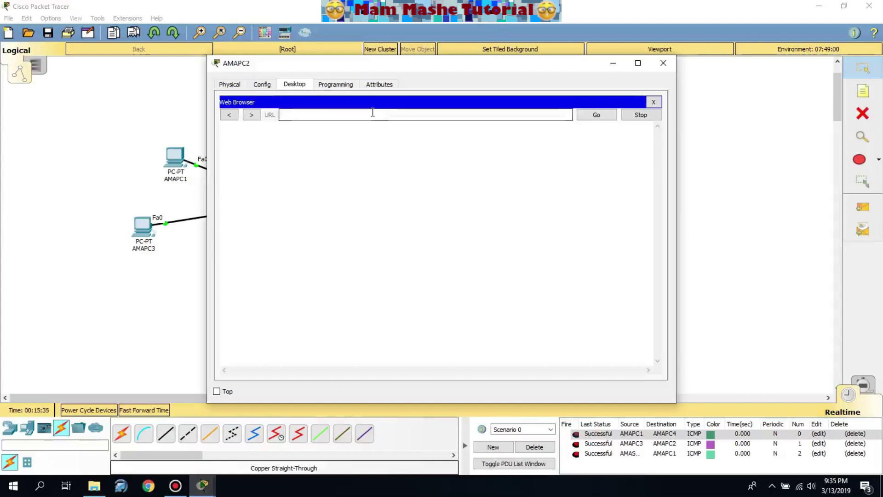
text(192.168.10)
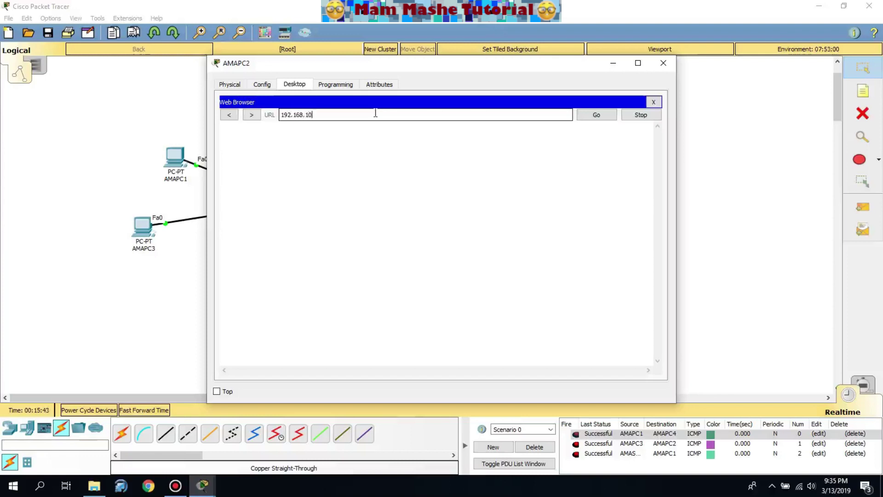
text(.250)
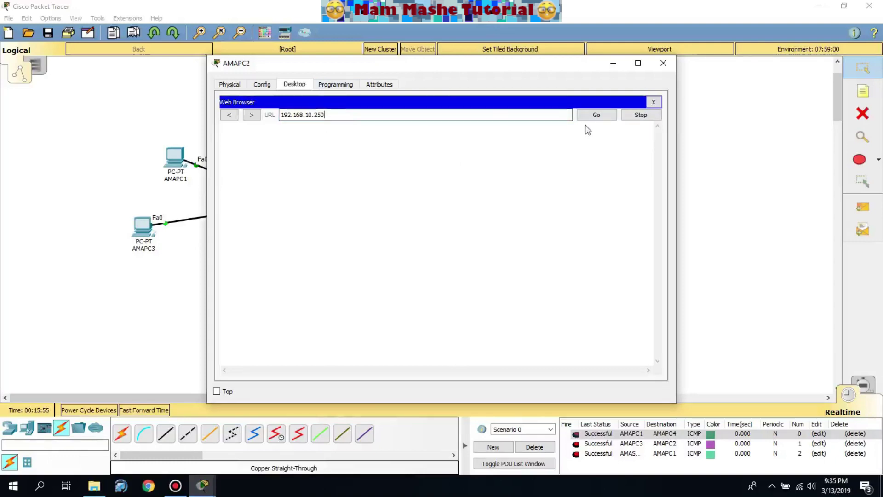
click(598, 116)
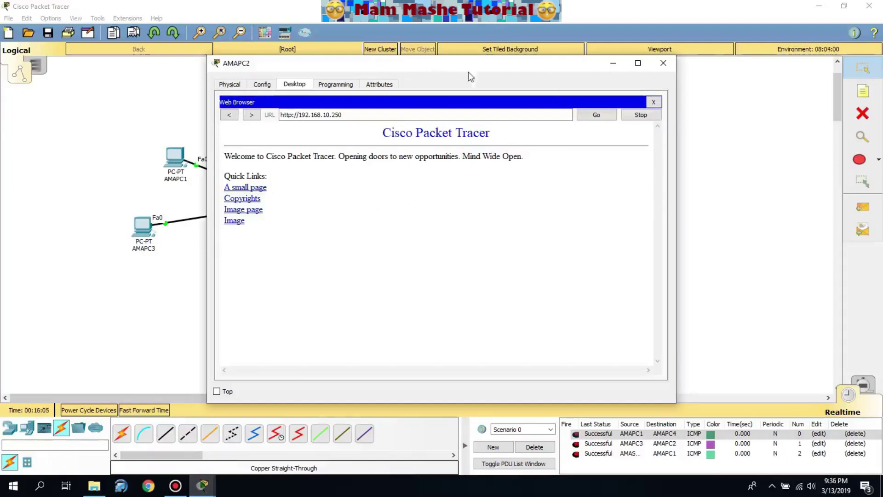
Move AMAPC2's window aside and reopen index.html for editing in AMAServer's HTTP service
drag(469, 69, 791, 95)
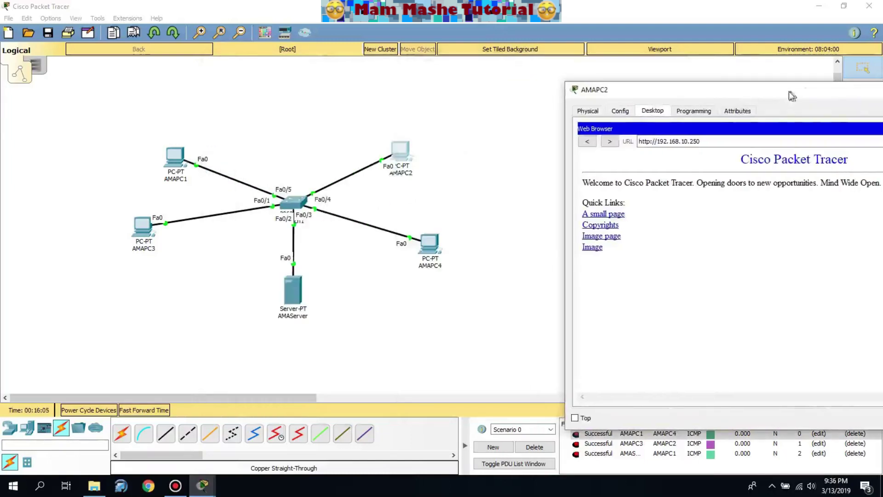
click(297, 294)
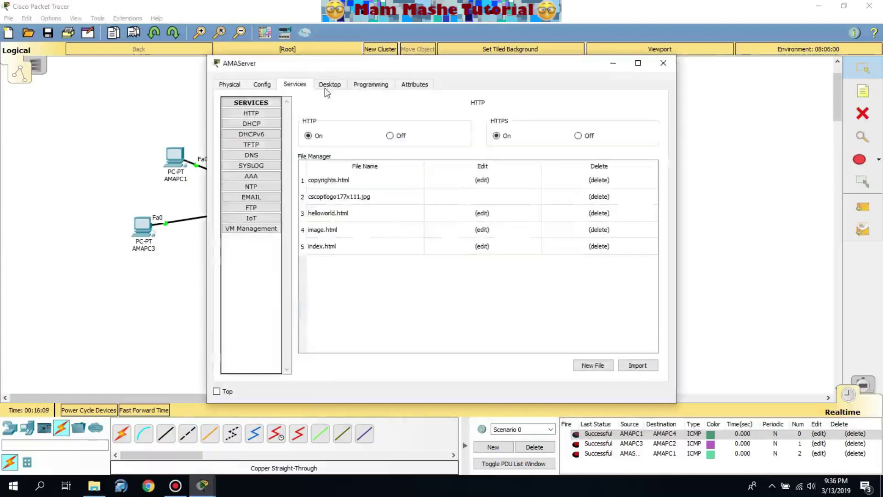
click(261, 85)
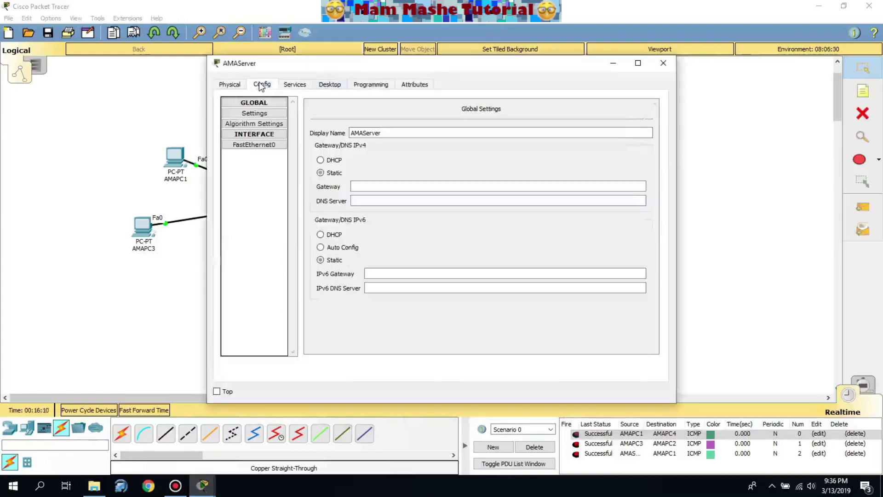
click(295, 85)
click(330, 84)
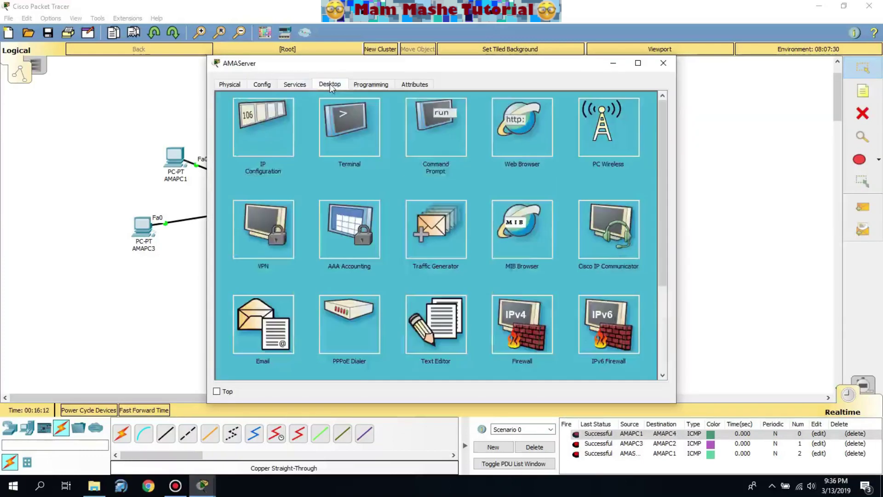
click(290, 85)
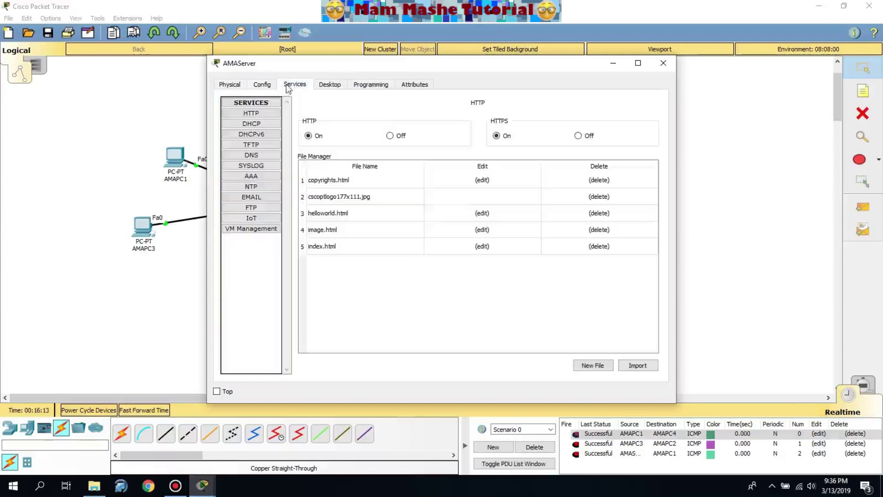
click(483, 246)
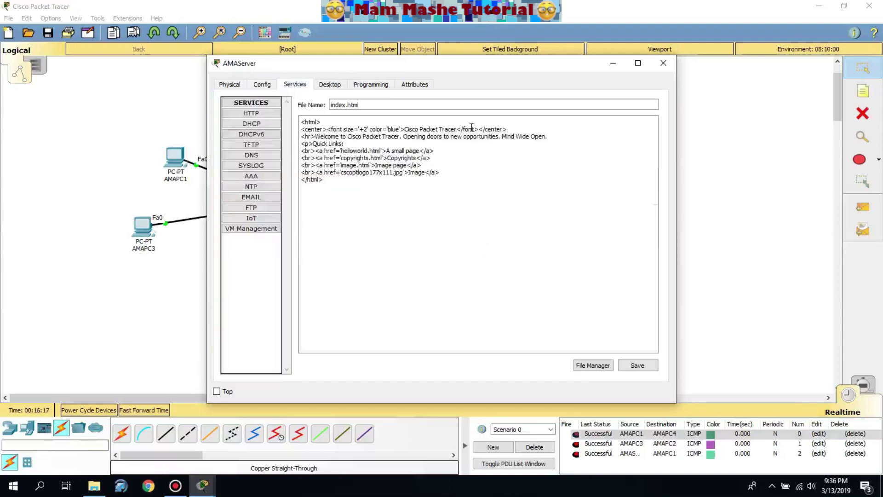
Replace the centered heading text "Cisco Packet Tracer" in index.html with "Traffic Congestion Sample"
drag(455, 130, 405, 132)
key(BackSpace)
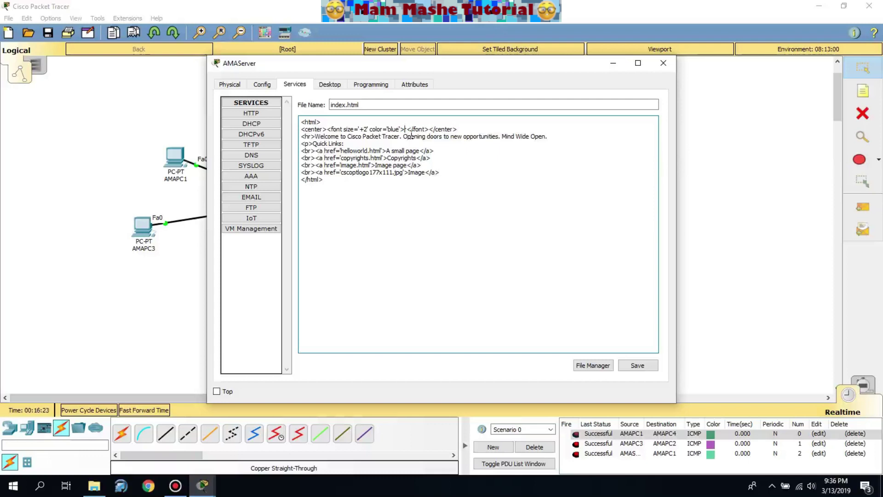
key(Delete)
text(T)
text(raffic)
text( Congest)
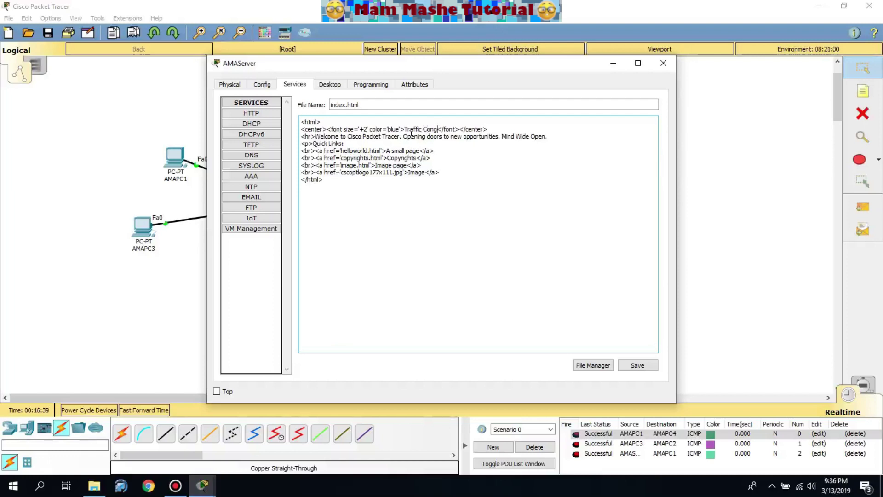
text(ion Sample)
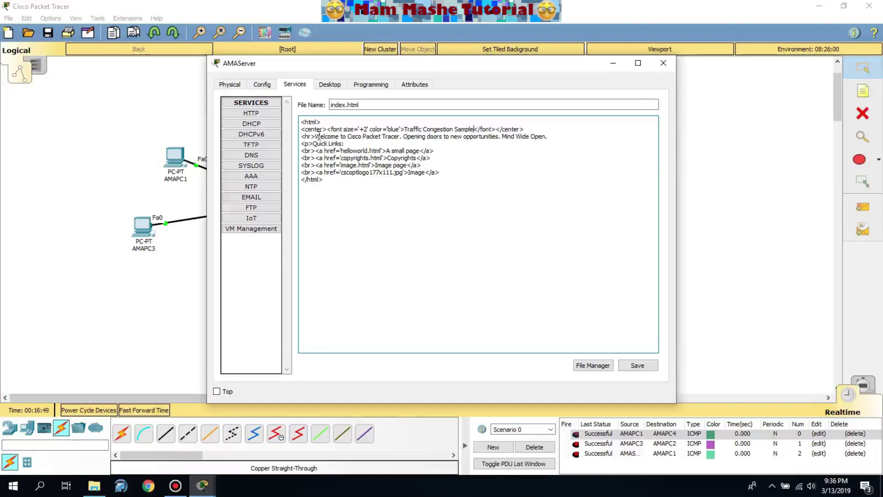
Replace the welcome text and quick links after the <hr> tag with "Welcome to Simulation of Traffic Congestion."
drag(318, 136, 467, 172)
key(Delete)
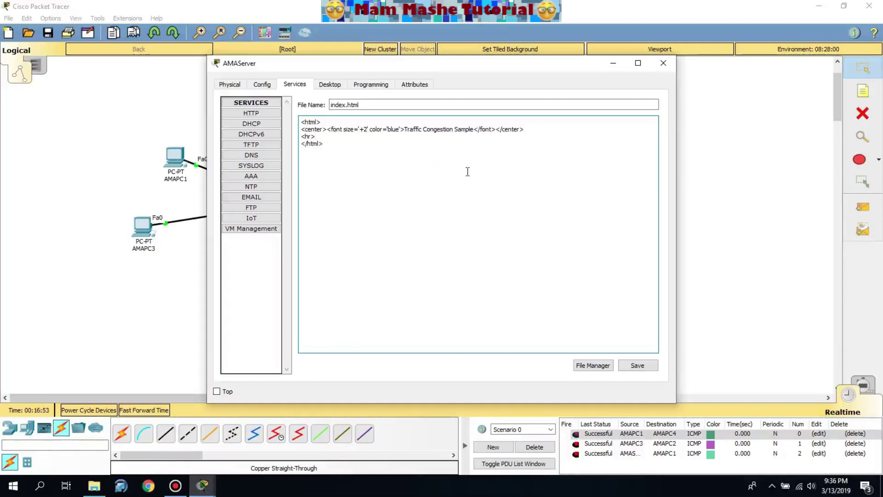
text(S)
key(BackSpace)
text(Welcome to Simulation o)
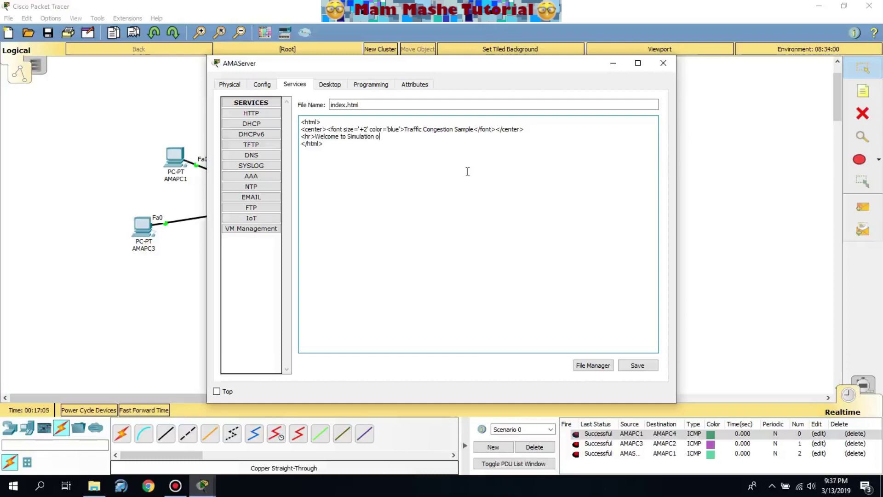
text(f Traffic Congestion)
text(.)
Save index.html over the existing file and close AMAServer's window
click(644, 367)
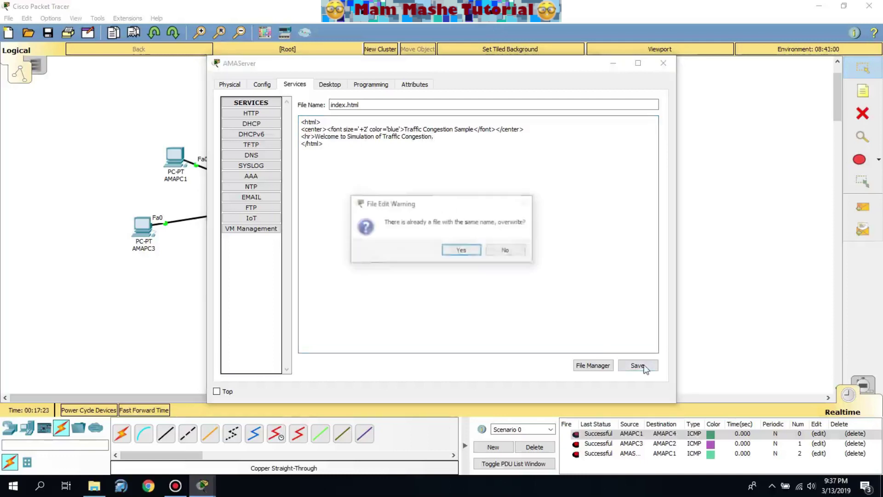
click(454, 249)
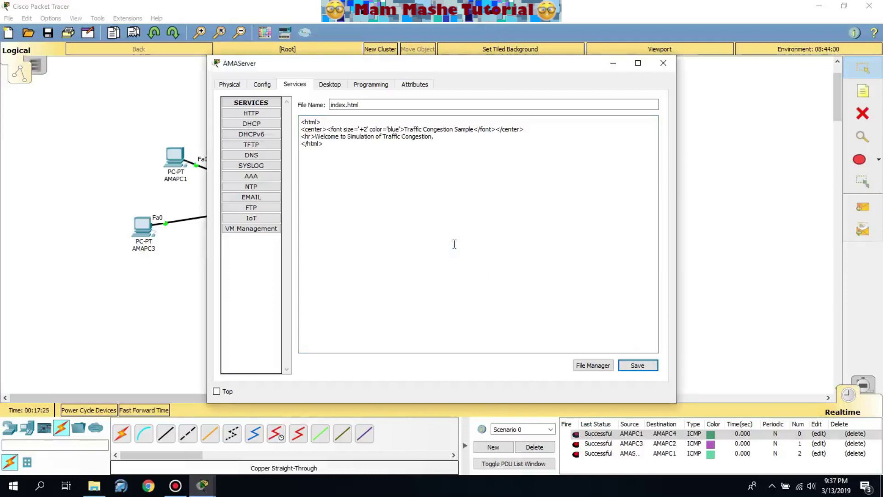
click(664, 63)
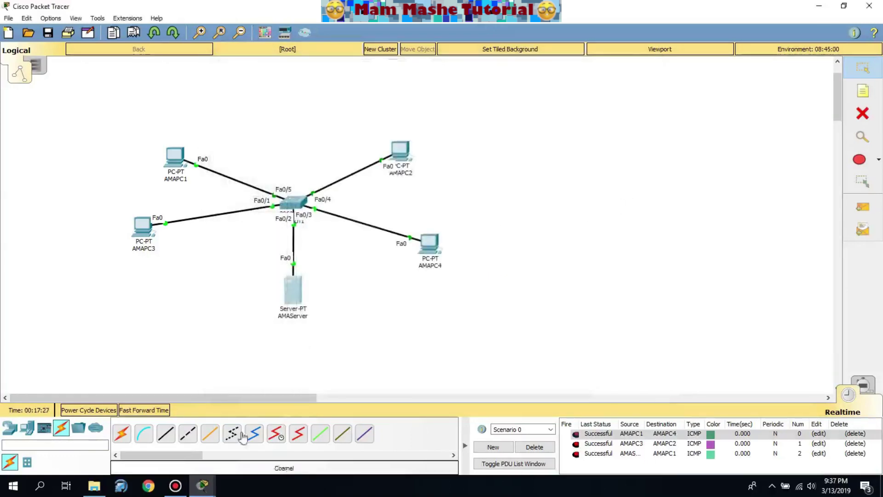
Reload the server's page at 192.168.10.250 in AMAPC2's web browser
click(401, 153)
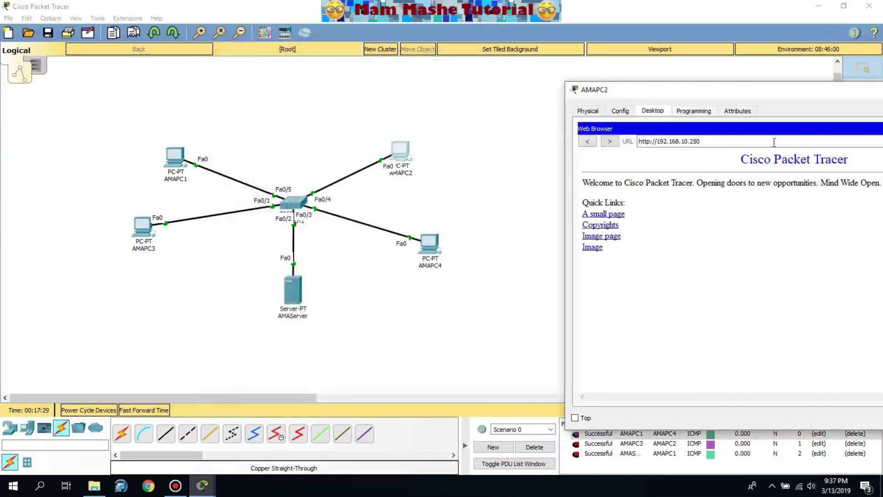
drag(753, 89, 550, 78)
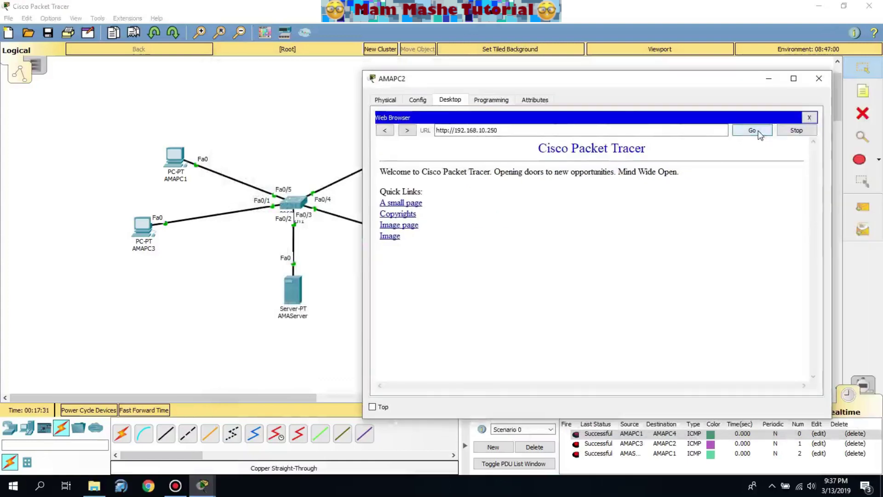
click(758, 132)
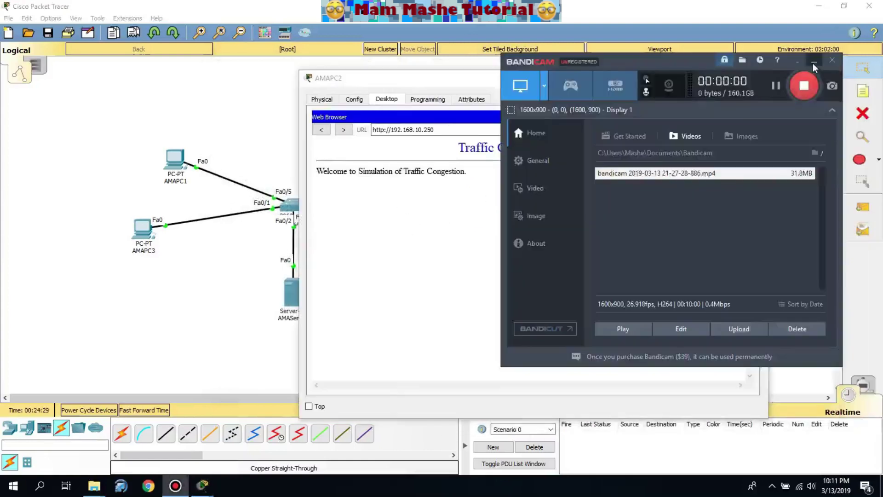
click(813, 65)
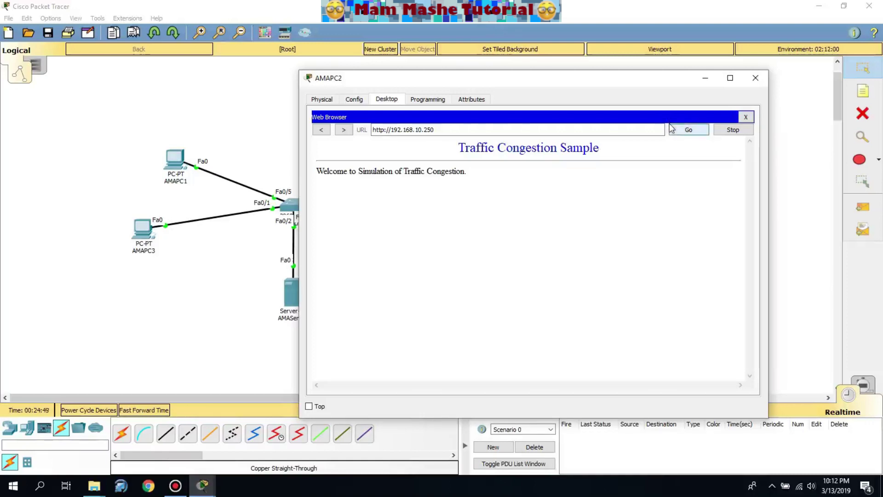
Replace AMAPC2's web browser with the Traffic Generator and choose HTTP as its application
click(747, 116)
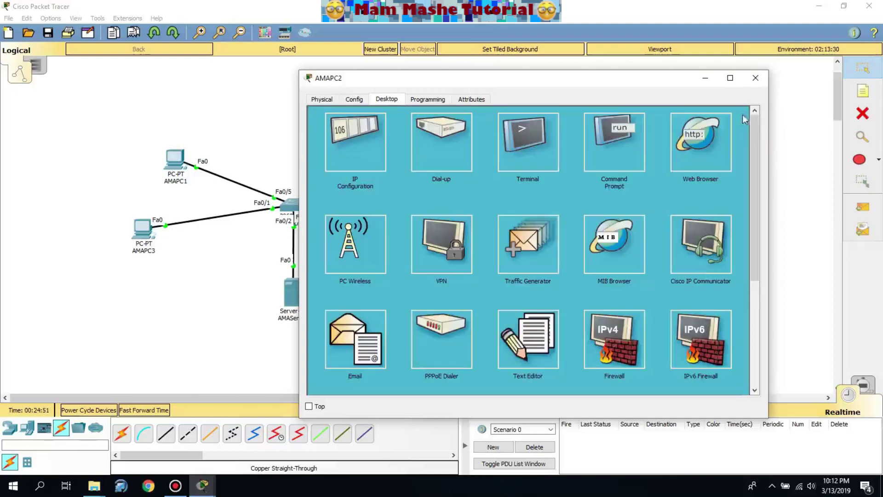
click(518, 262)
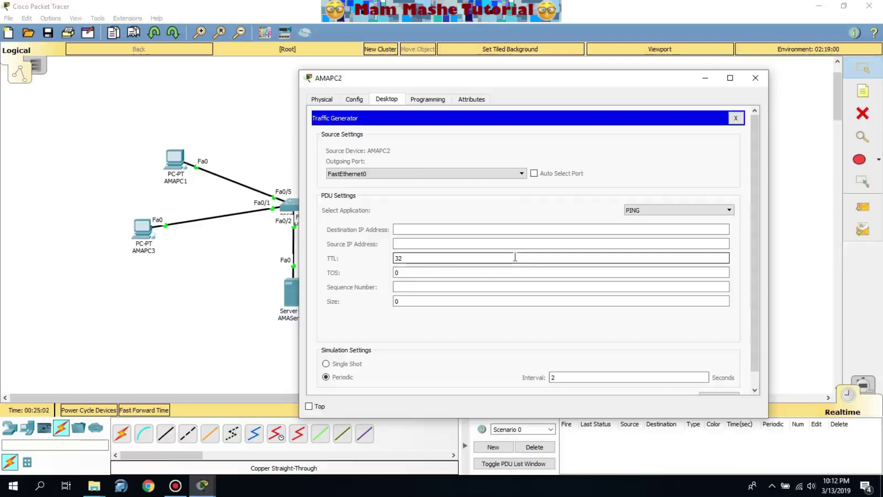
click(676, 210)
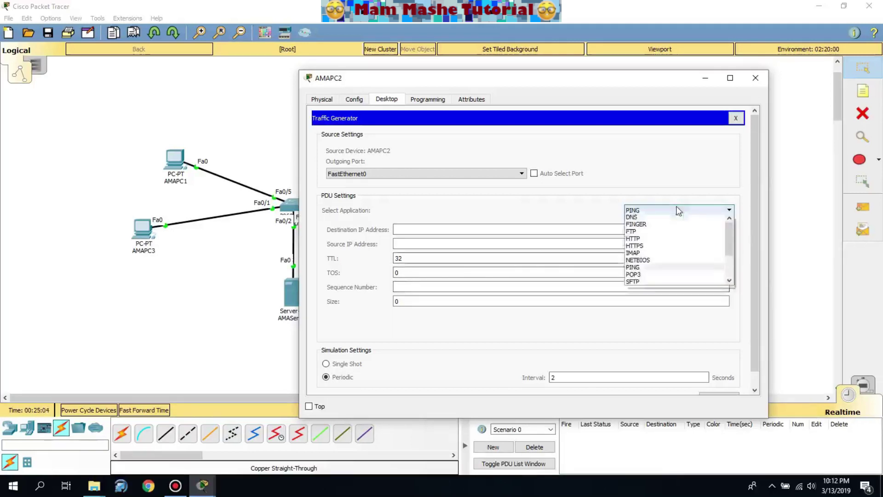
click(673, 240)
Set the HTTP traffic's destination IP address to 192.168.10.250 and its source IP address to 192.168.10.2
click(541, 228)
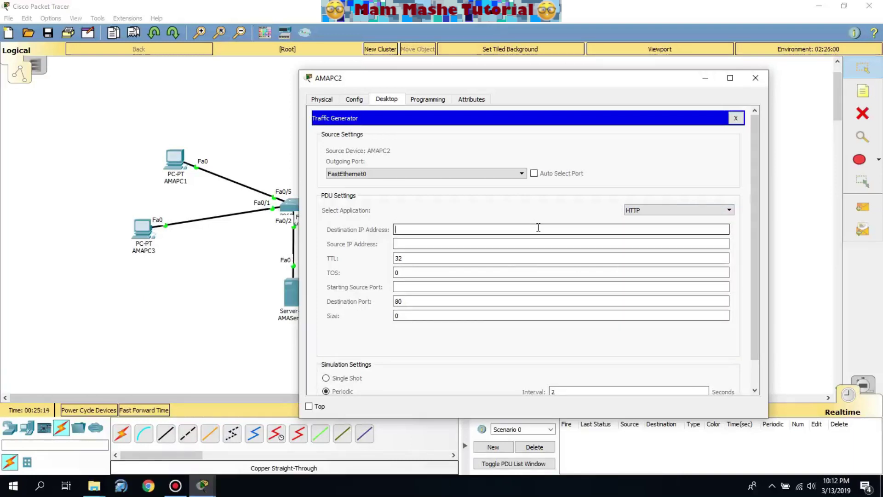
text(192.168.10.250)
click(514, 243)
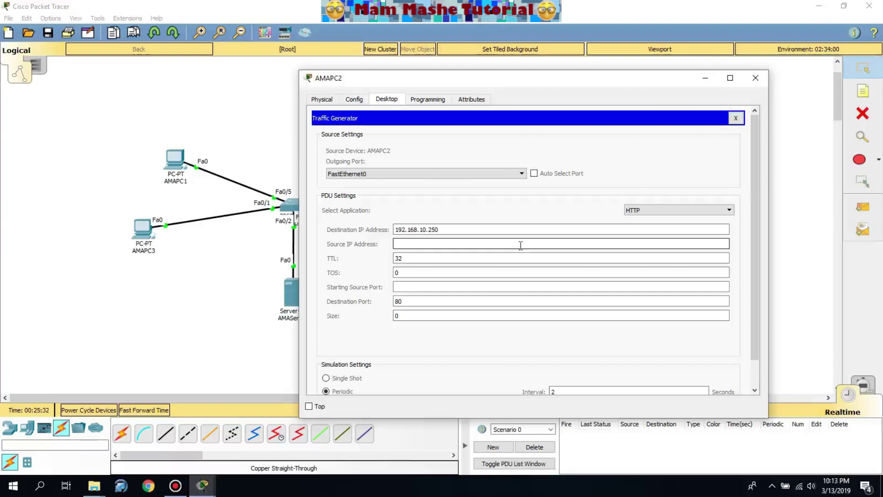
text(192.168.10.2)
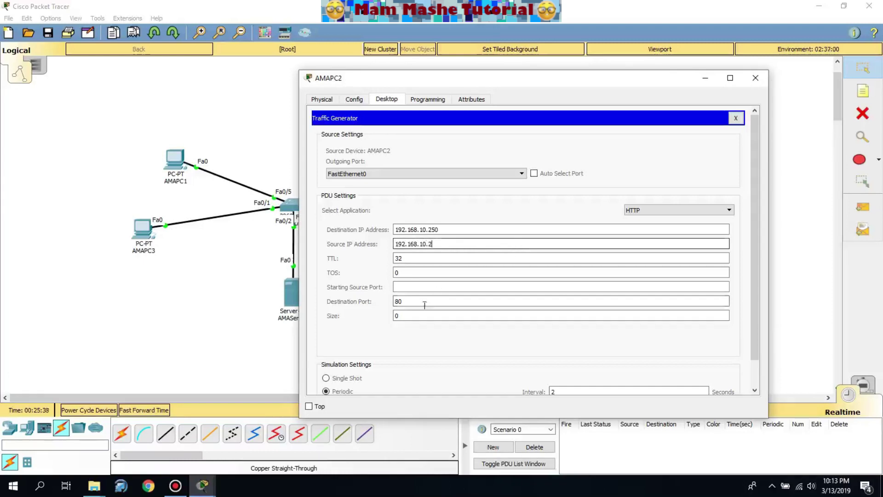
Set the starting source port to 1050 and the size to 64, and start sending the periodic HTTP traffic
click(404, 286)
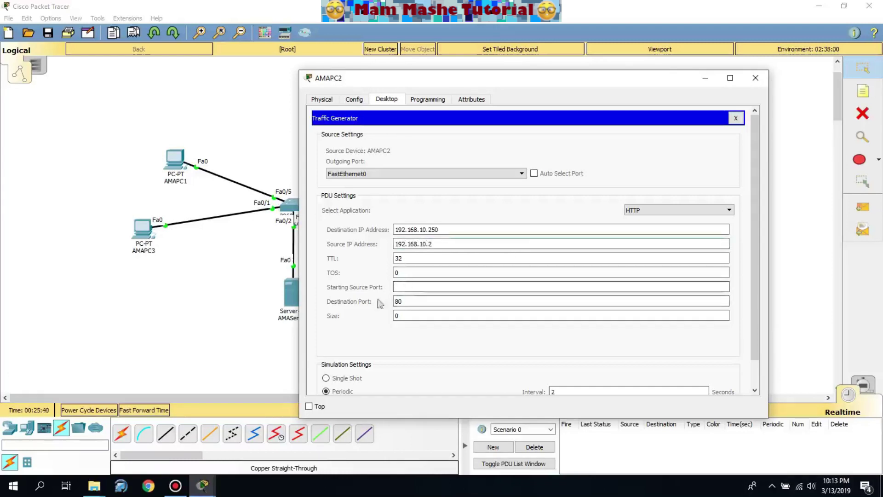
click(447, 301)
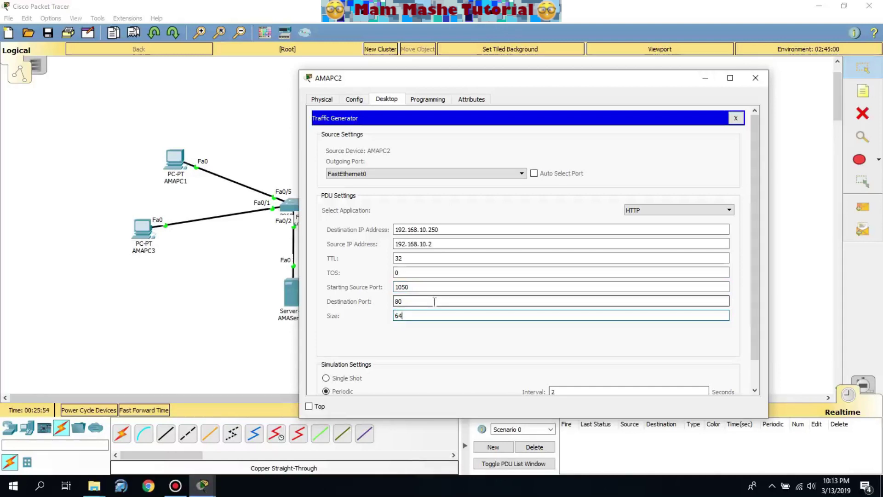
scroll(382, 331, down, 2)
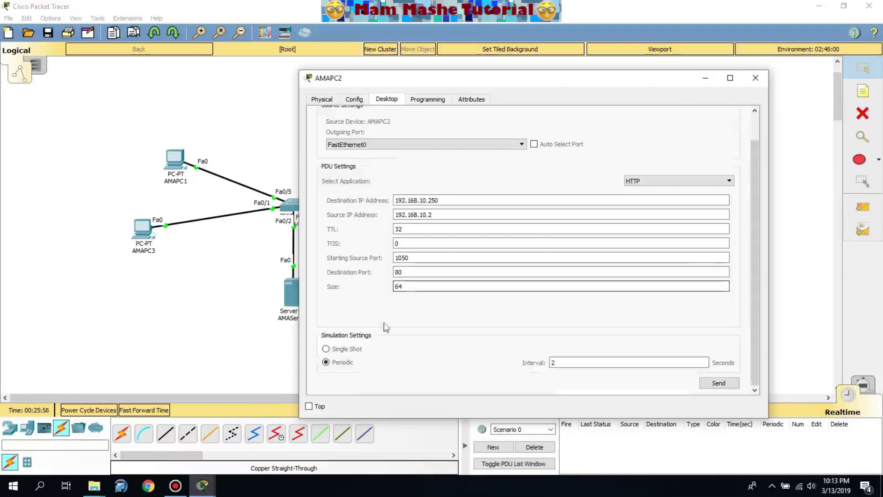
click(563, 363)
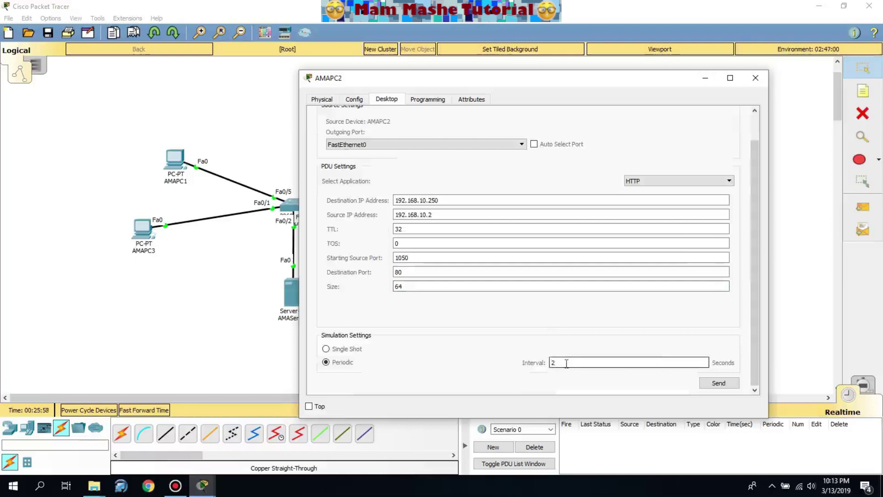
click(717, 383)
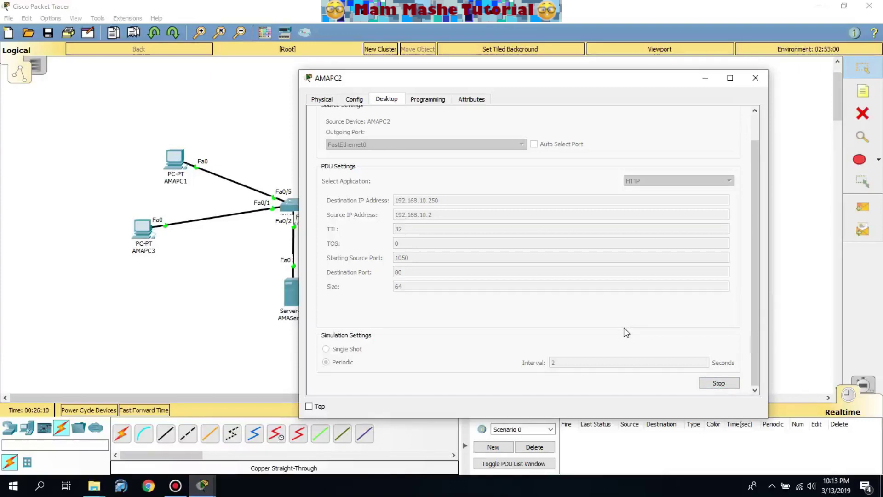
Switch the network to simulation mode and start automatic packet capture
click(797, 319)
click(870, 390)
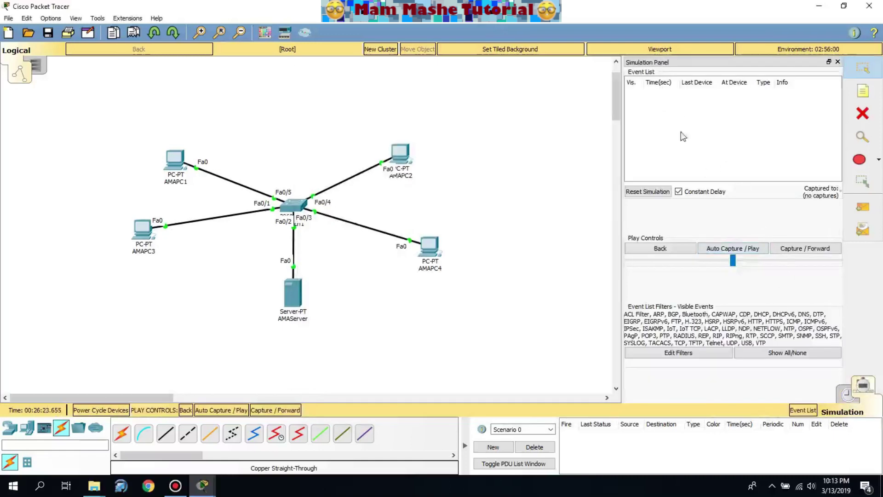
click(731, 250)
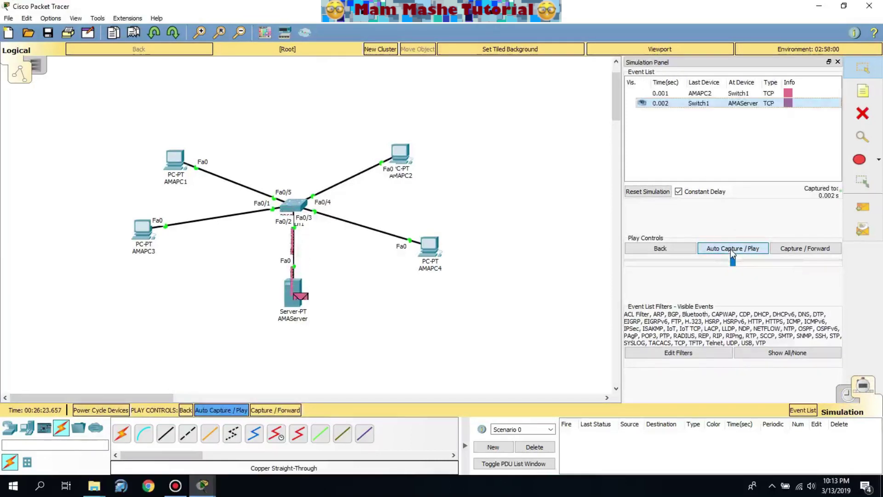
Examine the OSI model information of the first captured TCP packet from AMAPC2 at Switch1
mouse_move(291, 301)
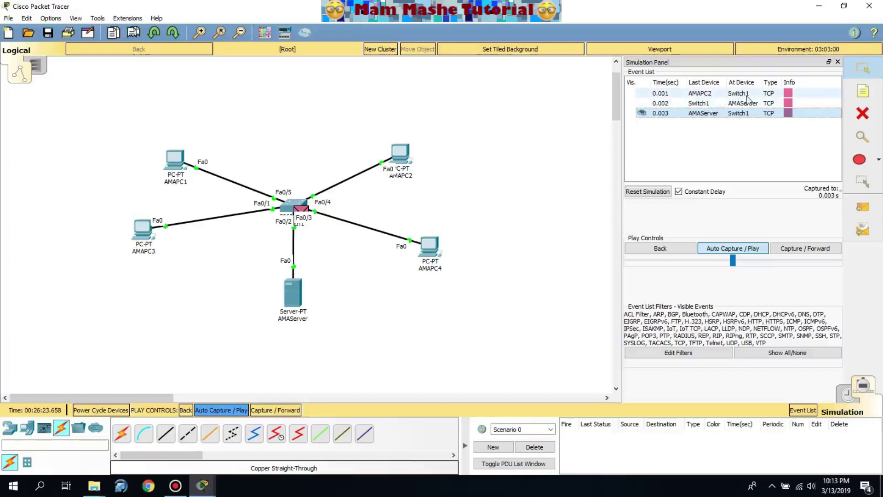
click(788, 94)
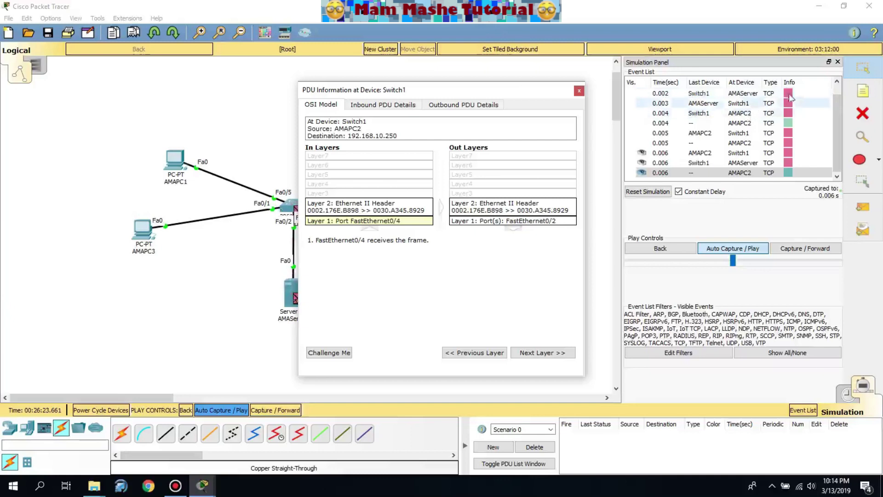
click(579, 91)
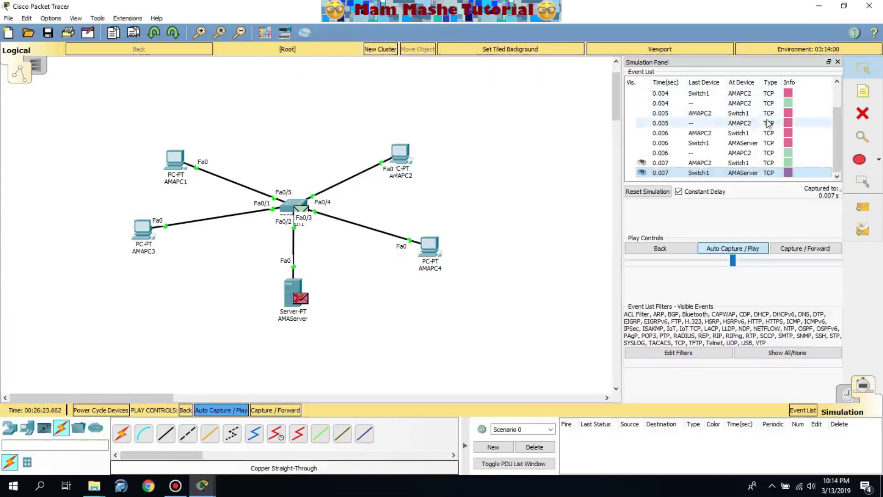
Examine the inbound and outbound PDU details of another TCP packet from AMAPC2 at Switch1
click(789, 133)
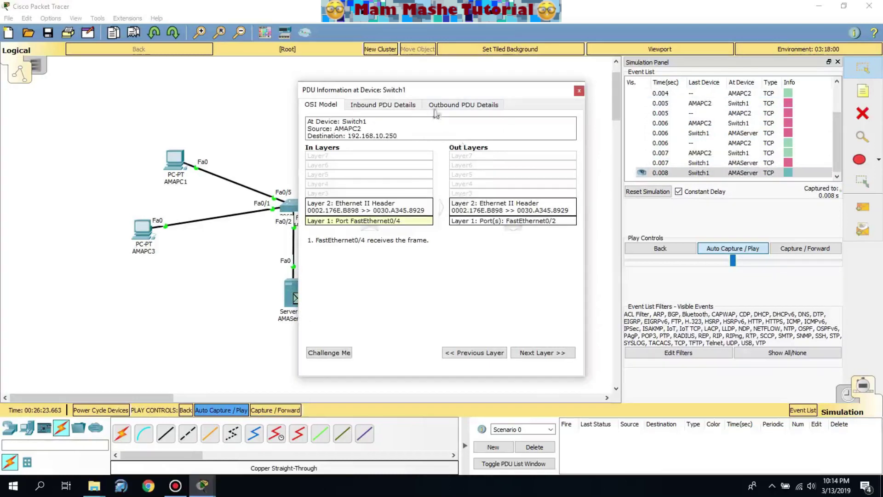
click(390, 106)
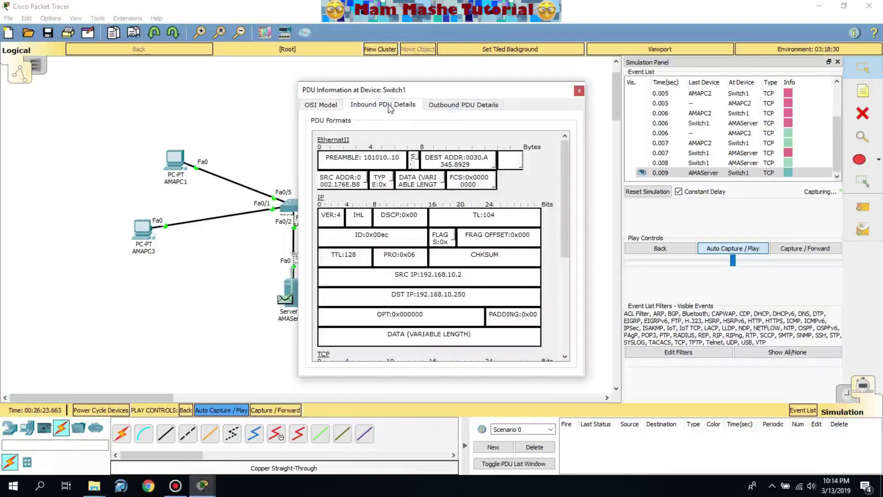
click(449, 107)
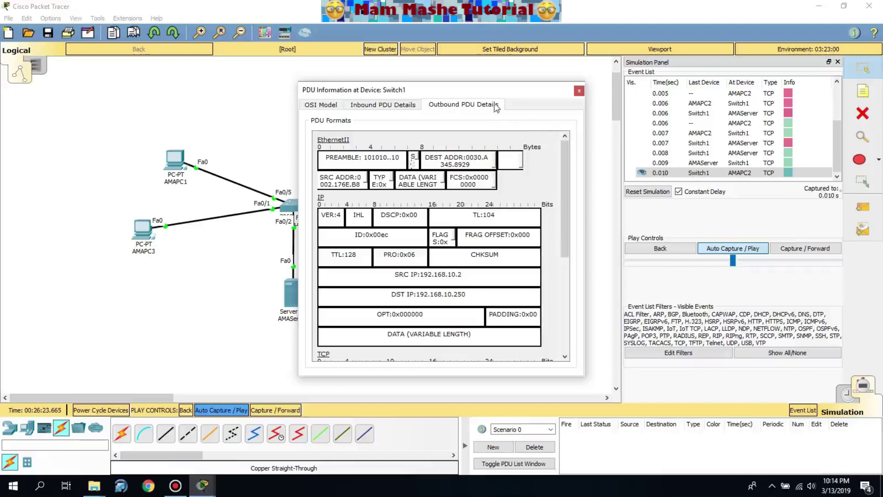
click(579, 90)
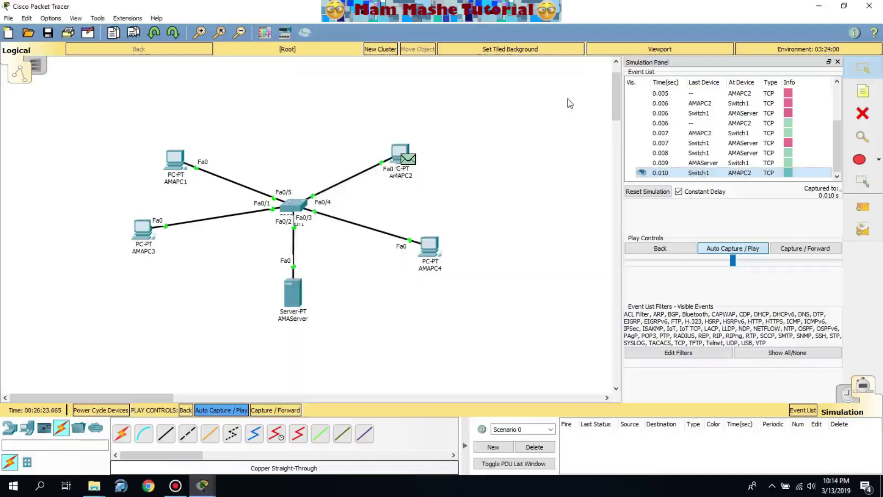